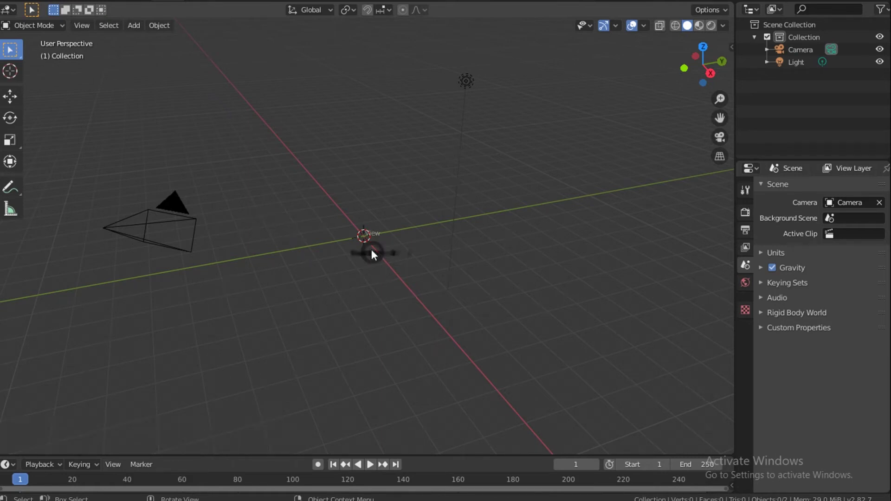
# Step: Add Iphone X Blueprints Face.jpg as a reference image in the front orthographic view
pyautogui.click(363, 246)
pyautogui.press('`')
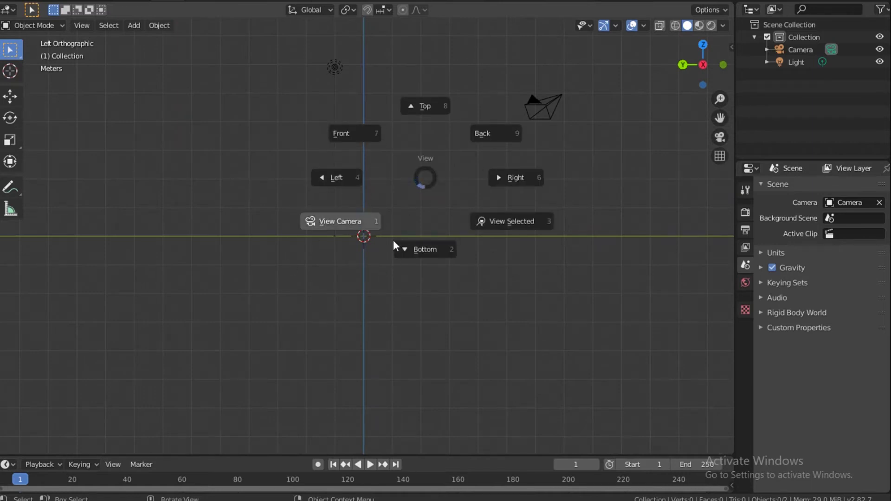
pyautogui.click(342, 134)
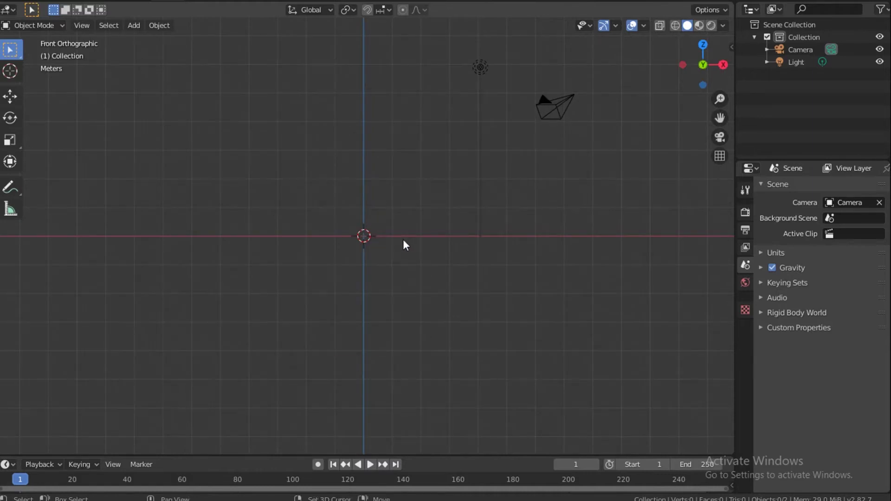
pyautogui.hotkey('shift', 'a')
pyautogui.moveTo(397, 240)
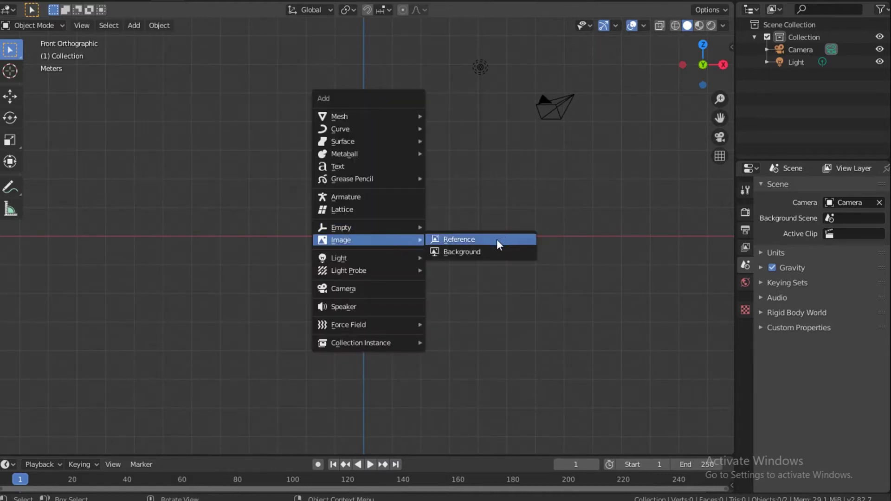
pyautogui.click(496, 241)
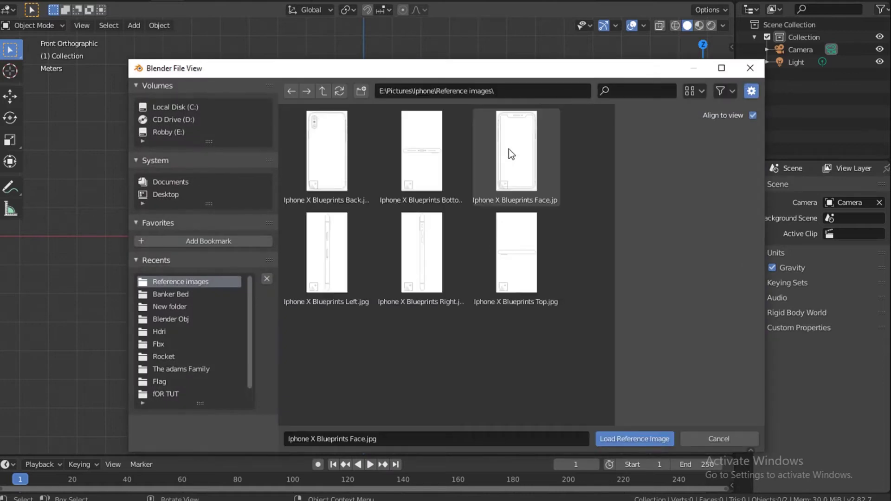
pyautogui.doubleClick(511, 154)
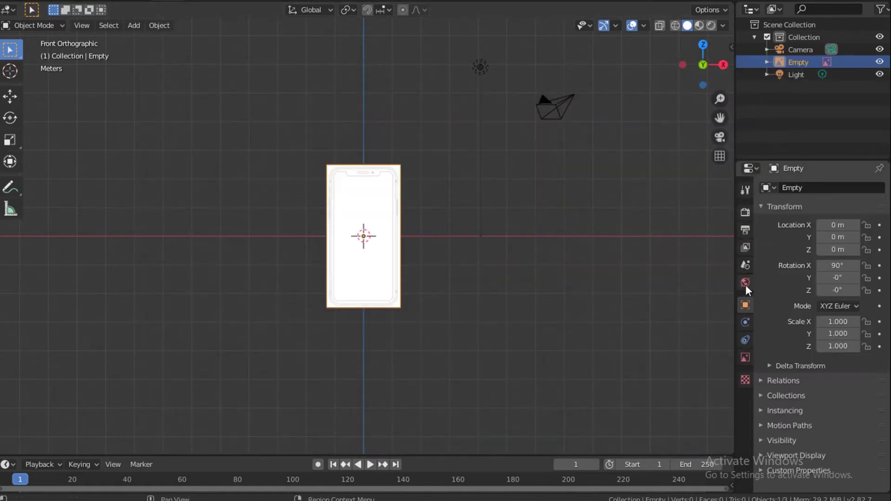
# Step: Set the face reference image's depth and side to Front, and turn off its display in perspective
pyautogui.click(743, 358)
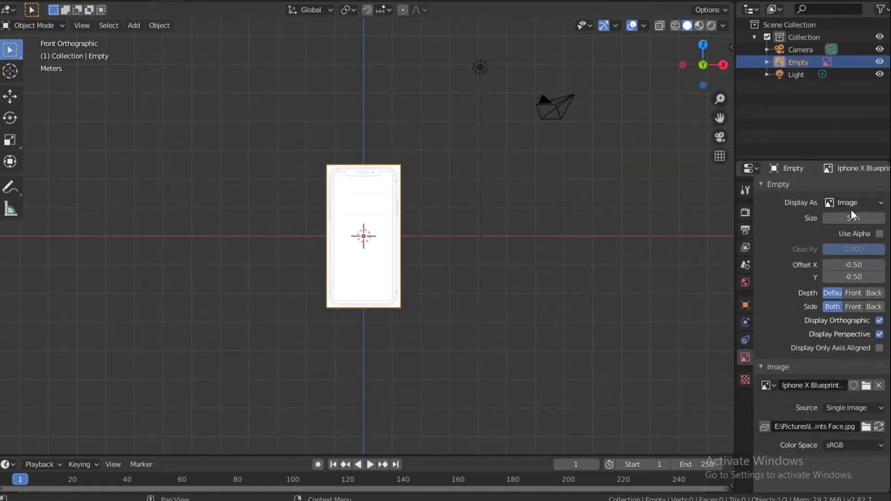
pyautogui.click(841, 335)
pyautogui.click(853, 305)
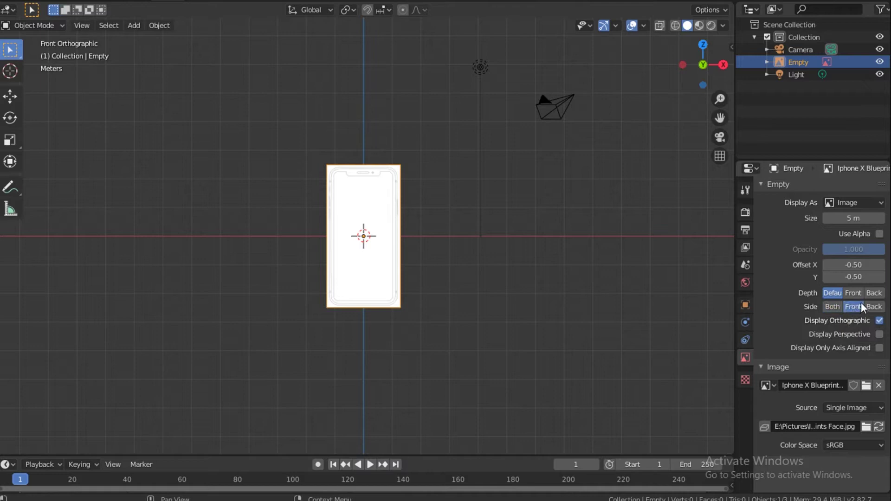
pyautogui.click(853, 293)
pyautogui.moveTo(703, 65)
pyautogui.mouseDown()
pyautogui.moveTo(587, 102)
pyautogui.moveTo(549, 53)
pyautogui.moveTo(522, 117)
pyautogui.moveTo(620, 116)
pyautogui.moveTo(701, 65)
pyautogui.mouseUp()
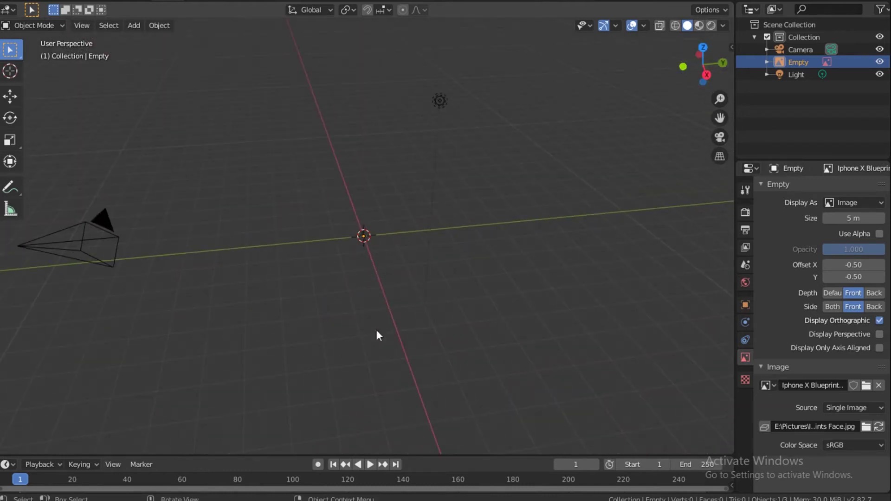
pyautogui.press('`')
pyautogui.click(317, 203)
pyautogui.press('`')
pyautogui.click(311, 158)
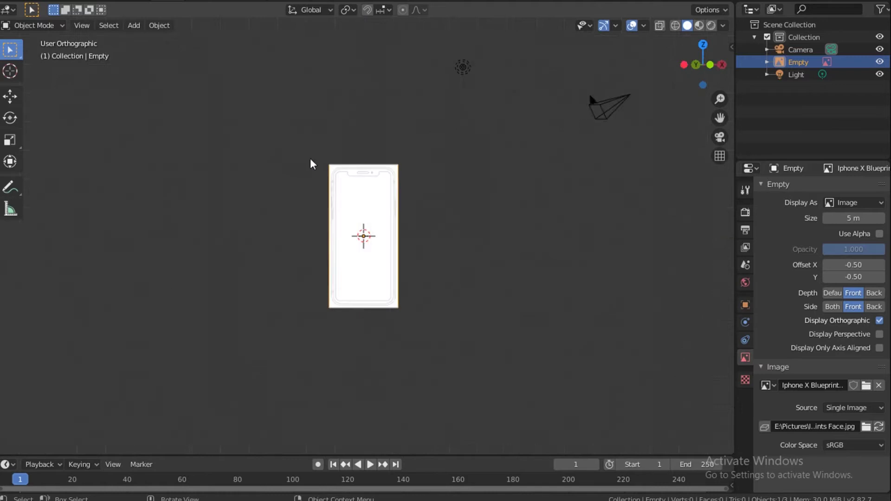
# Step: Add Iphone X Blueprints Back.jpg as a reference in the back view, with Front depth and side and perspective display off
pyautogui.press('ctrl+KP_3')
pyautogui.press('`')
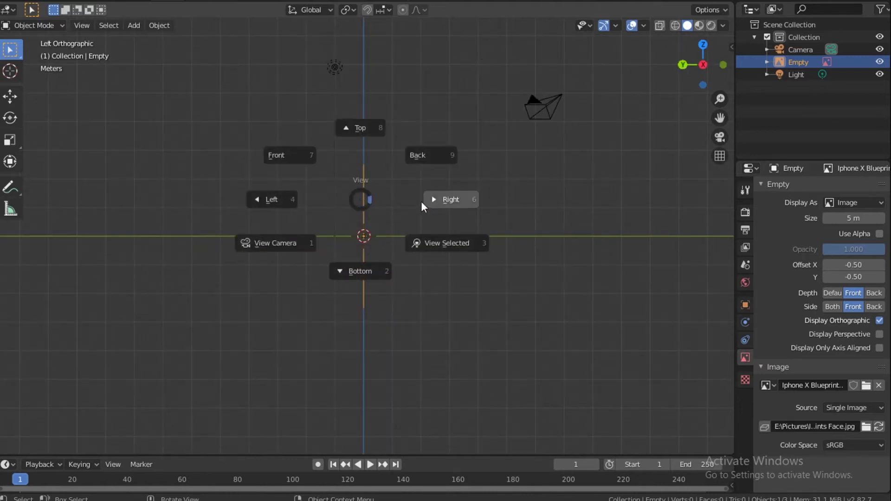
pyautogui.click(448, 149)
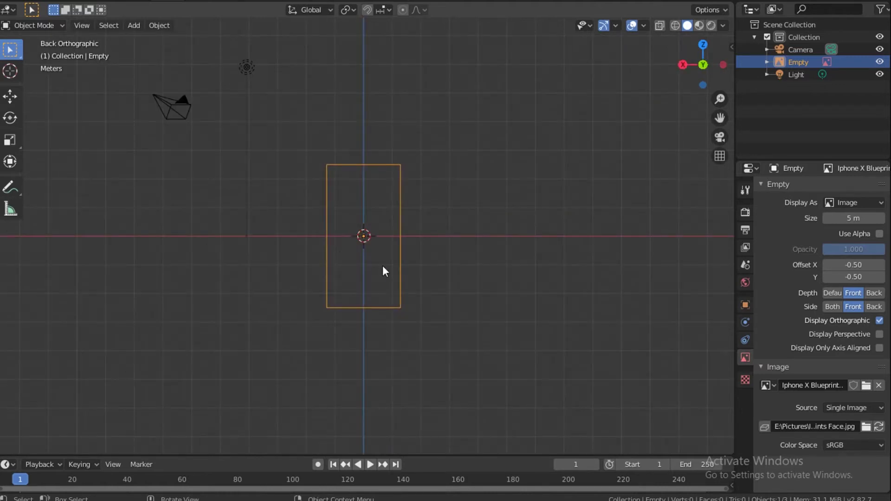
pyautogui.hotkey('shift', 'a')
pyautogui.moveTo(390, 266)
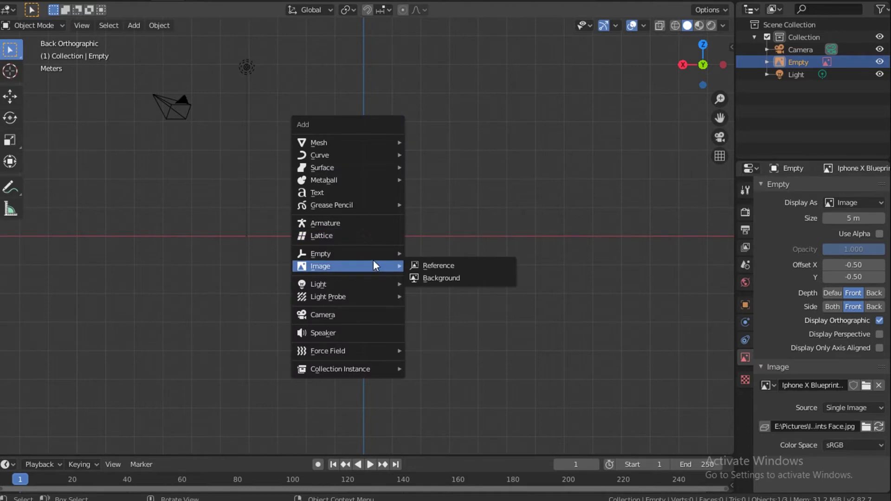
pyautogui.click(428, 265)
pyautogui.doubleClick(317, 172)
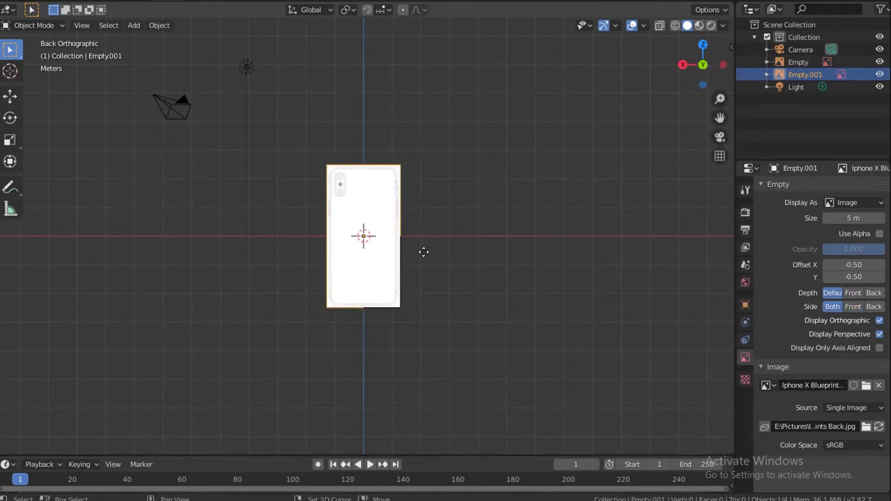
pyautogui.click(853, 293)
pyautogui.click(852, 308)
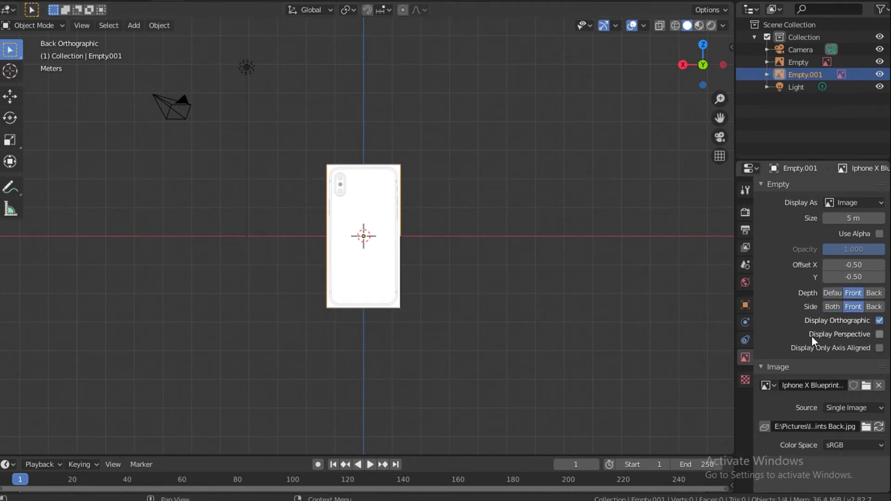
# Step: Add Iphone X Blueprints Left.jpg as a reference image in the right orthographic view
pyautogui.press('KP_3')
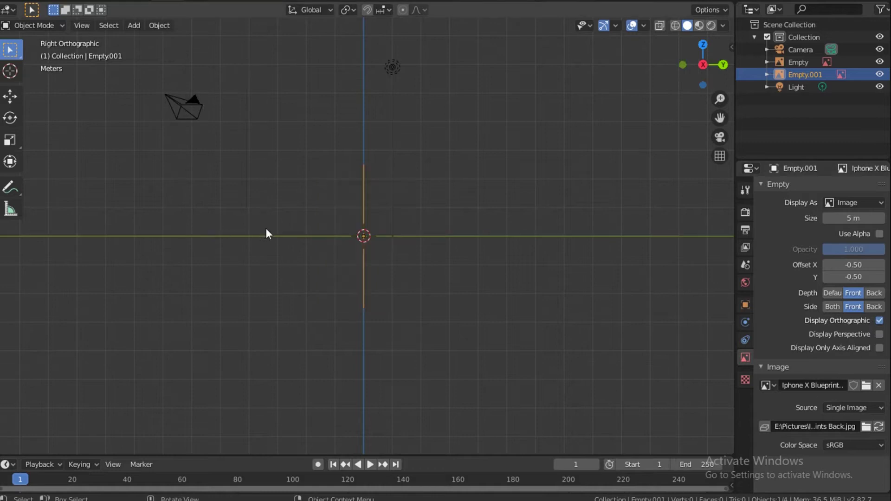
pyautogui.hotkey('shift', 'a')
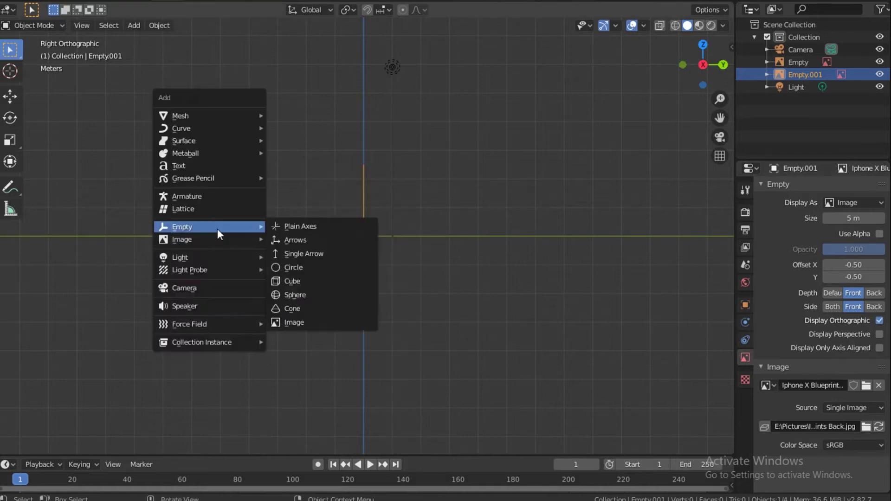
pyautogui.moveTo(232, 244)
pyautogui.click(305, 239)
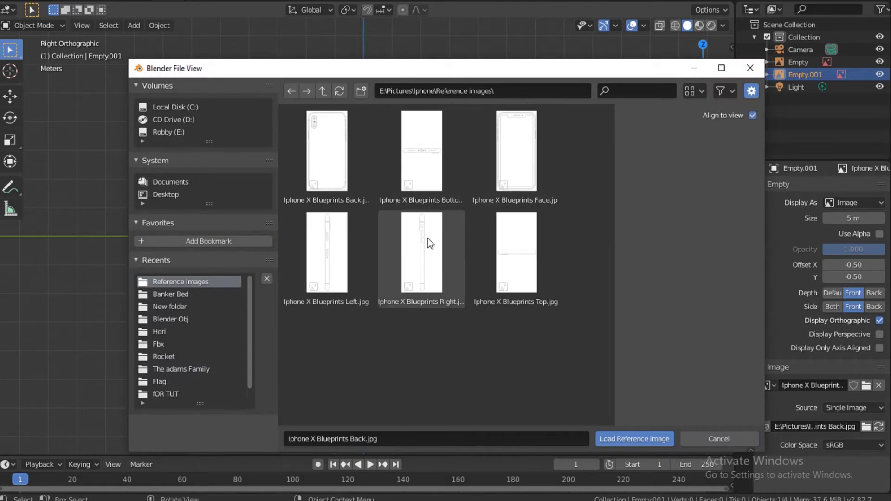
pyautogui.doubleClick(335, 233)
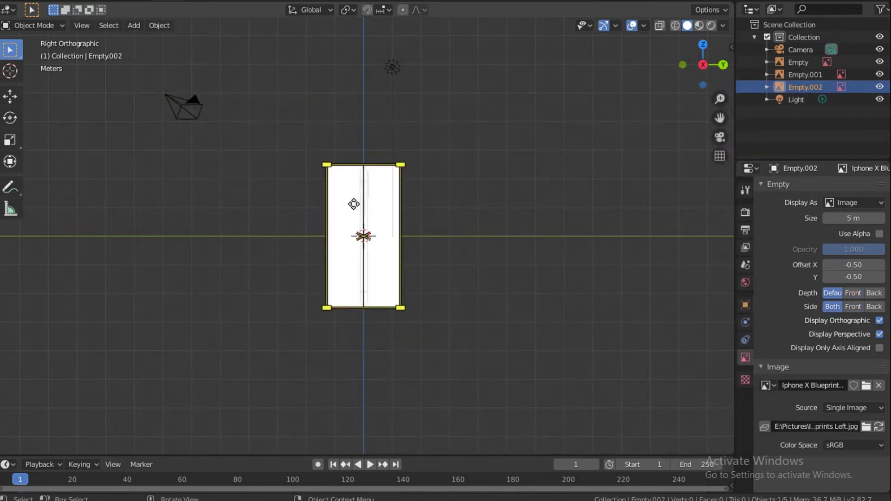
# Step: Set the Left blueprint image's depth and side to Front, and disable its perspective display
pyautogui.scroll(6, 360, 207)
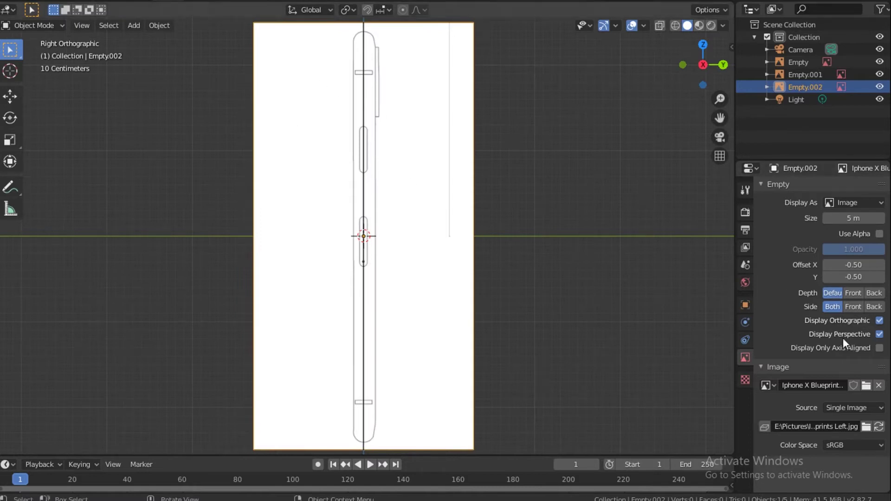
pyautogui.click(815, 73)
pyautogui.click(808, 63)
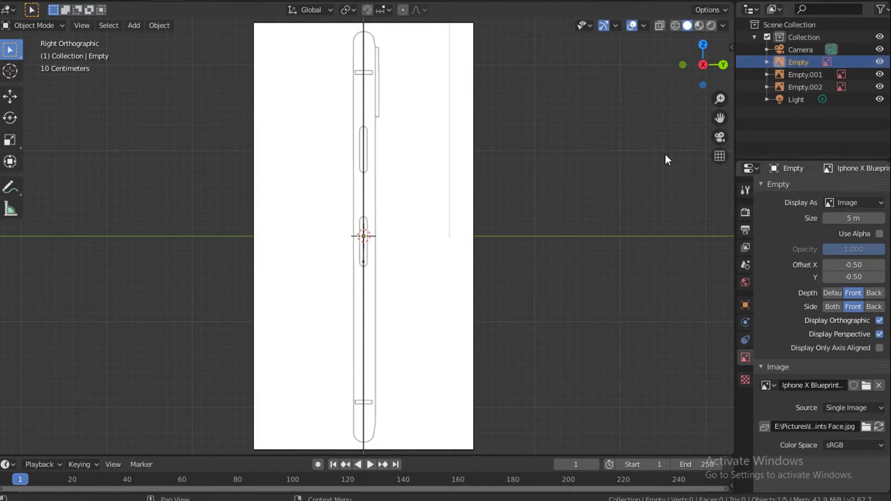
pyautogui.moveTo(703, 65); pyautogui.dragTo(637, 59)
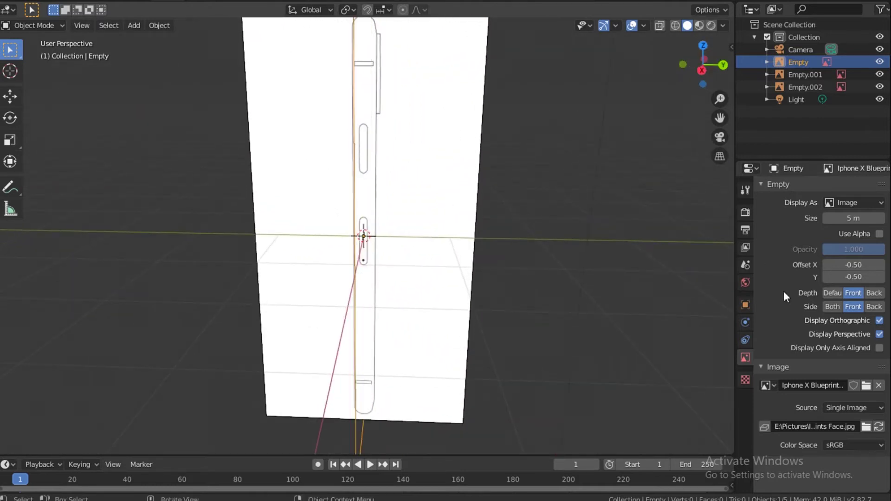
pyautogui.click(431, 104)
pyautogui.click(858, 294)
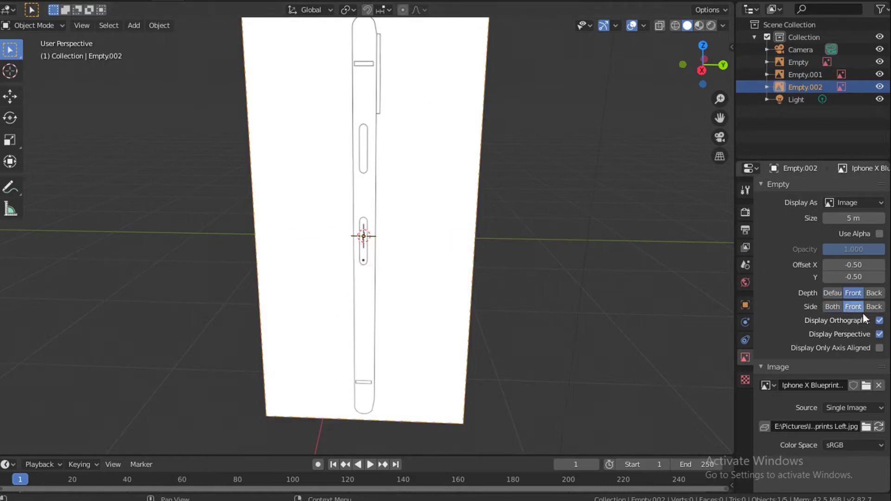
pyautogui.click(880, 333)
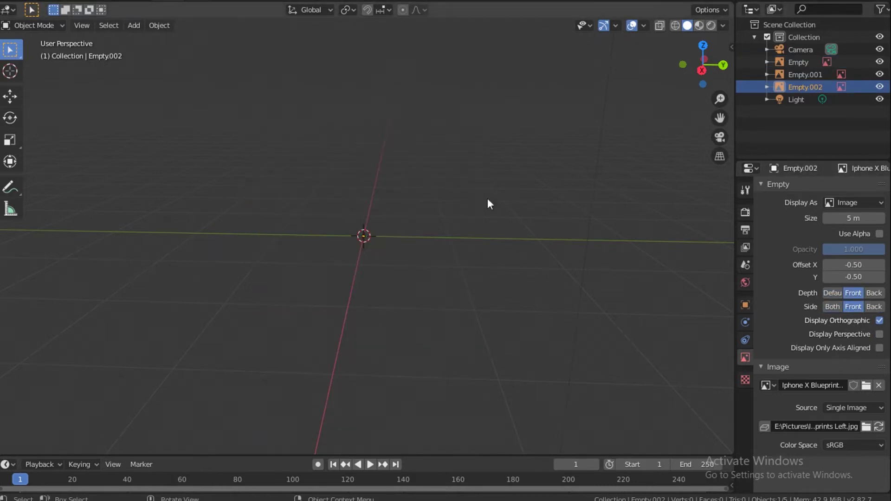
# Step: Add Iphone X Blueprints Right.jpg as a reference image in the left orthographic view
pyautogui.press('`')
pyautogui.click(238, 314)
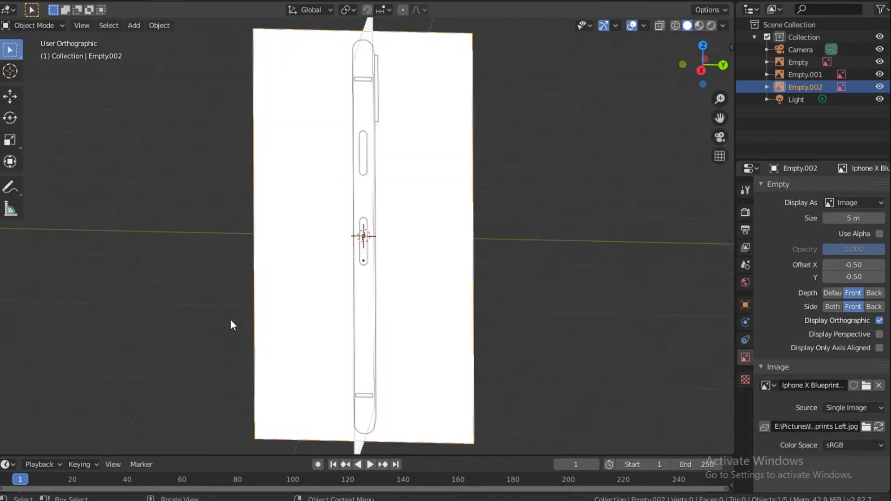
pyautogui.click(420, 258)
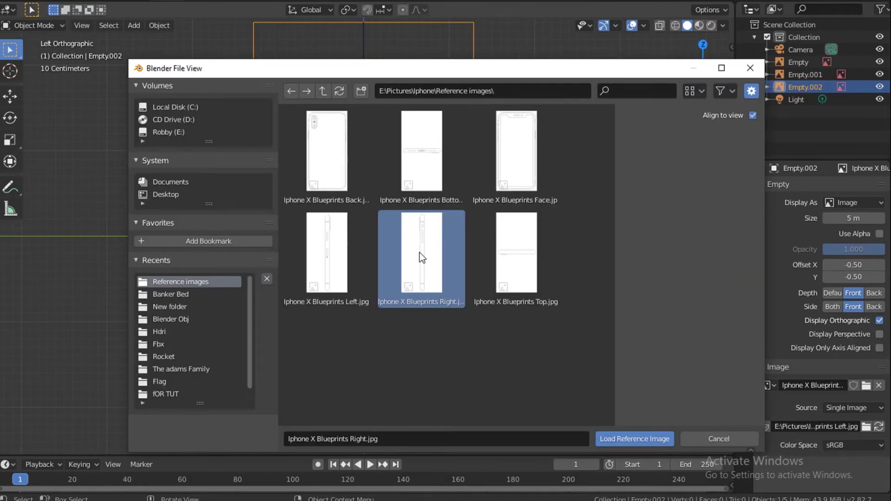
pyautogui.doubleClick(420, 252)
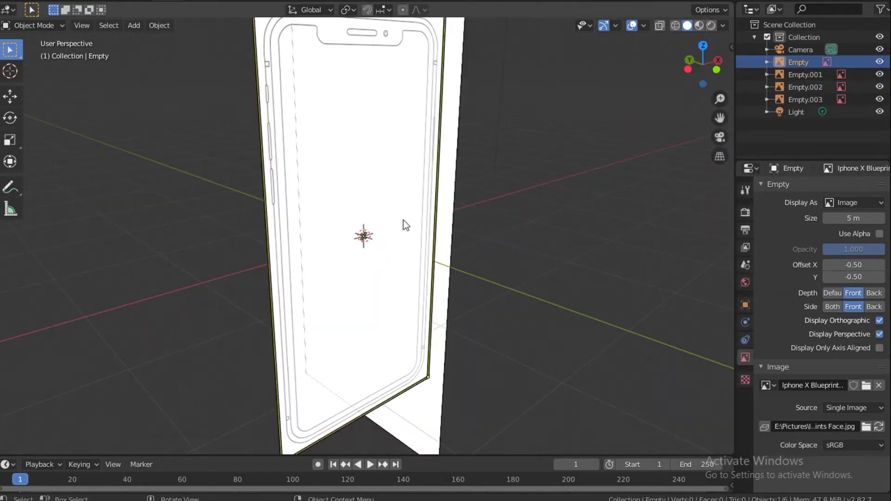
# Step: Add Iphone X Blueprints Bottom.jpg as a reference in the bottom view, with Front depth and side and perspective display off
pyautogui.press('`')
pyautogui.click(466, 363)
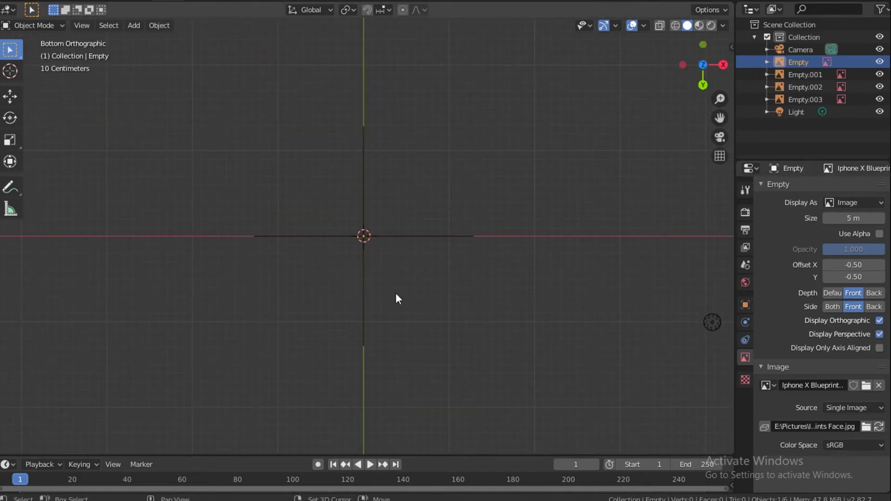
pyautogui.hotkey('shift', 'a')
pyautogui.moveTo(396, 294)
pyautogui.click(504, 294)
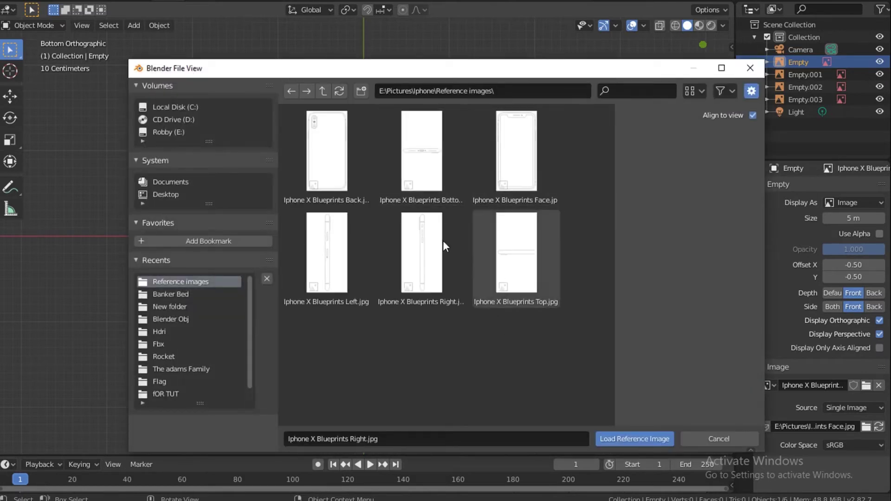
pyautogui.click(416, 138)
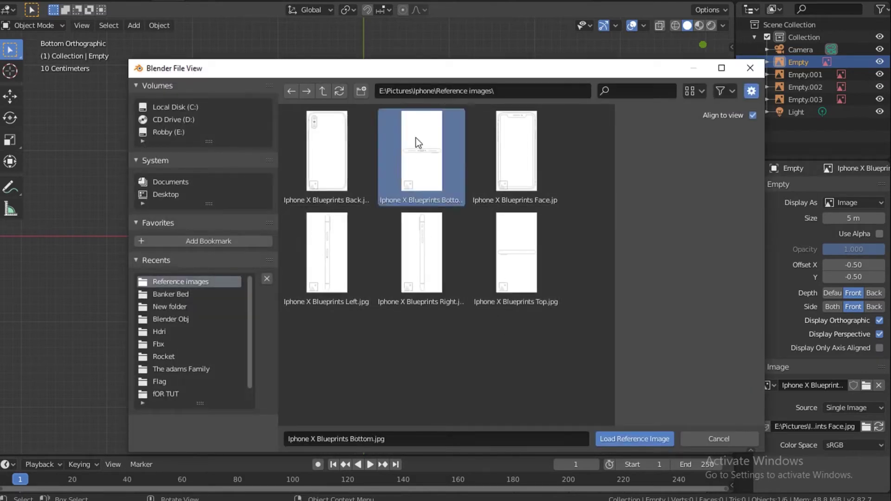
pyautogui.doubleClick(416, 138)
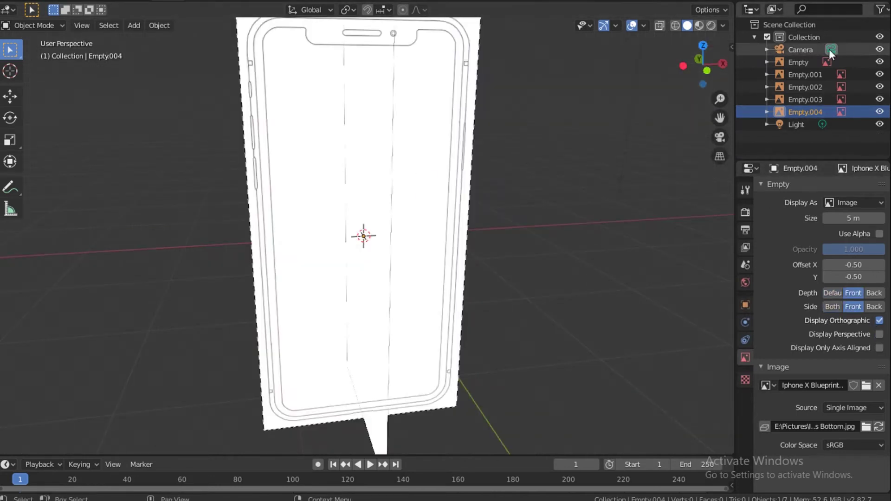
# Step: Turn off perspective display for the Face and Right blueprint reference images
pyautogui.click(806, 62)
pyautogui.click(880, 335)
pyautogui.click(879, 335)
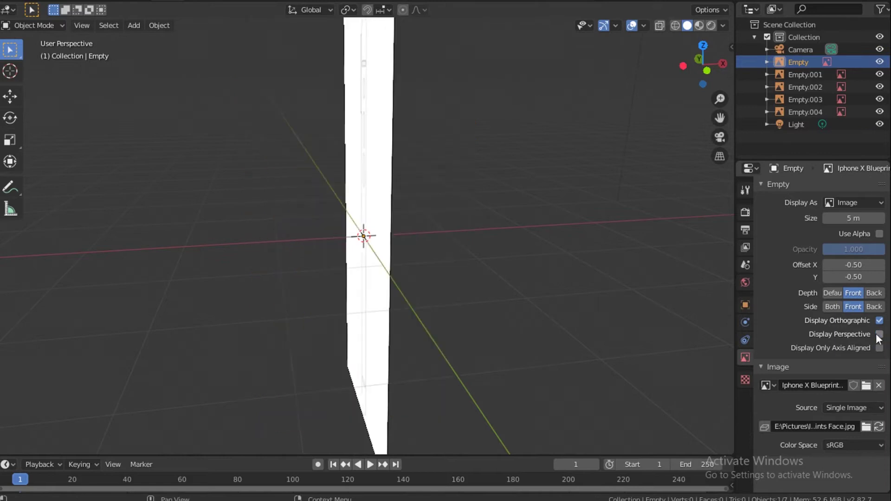
pyautogui.click(797, 75)
pyautogui.click(808, 98)
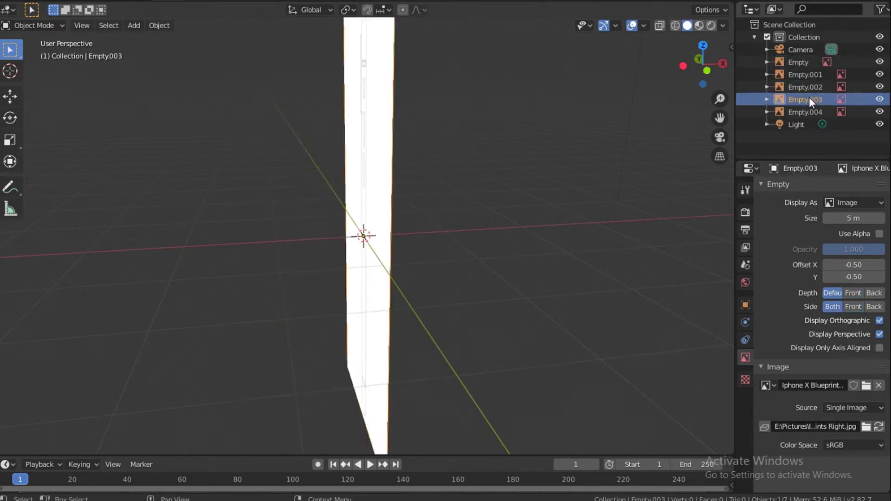
pyautogui.click(880, 335)
pyautogui.click(879, 334)
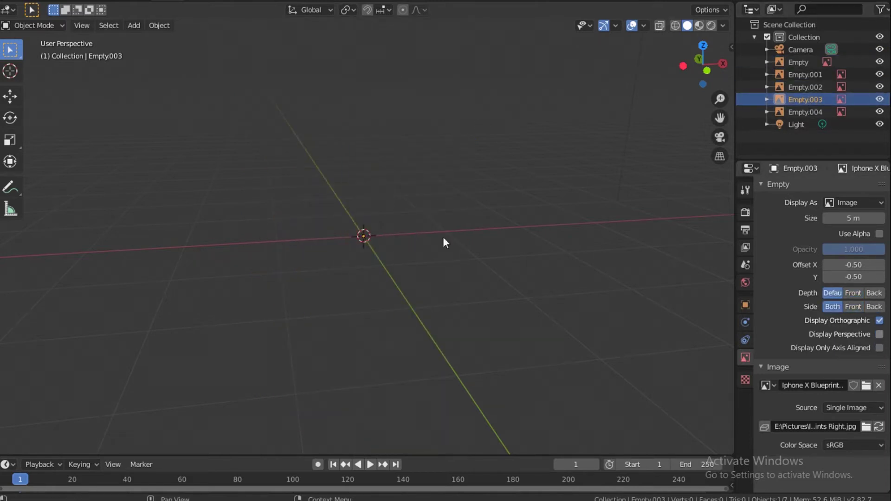
# Step: Check the reference image setup from the top and front orthographic views
pyautogui.moveTo(698, 56); pyautogui.dragTo(685, 37)
pyautogui.press('`')
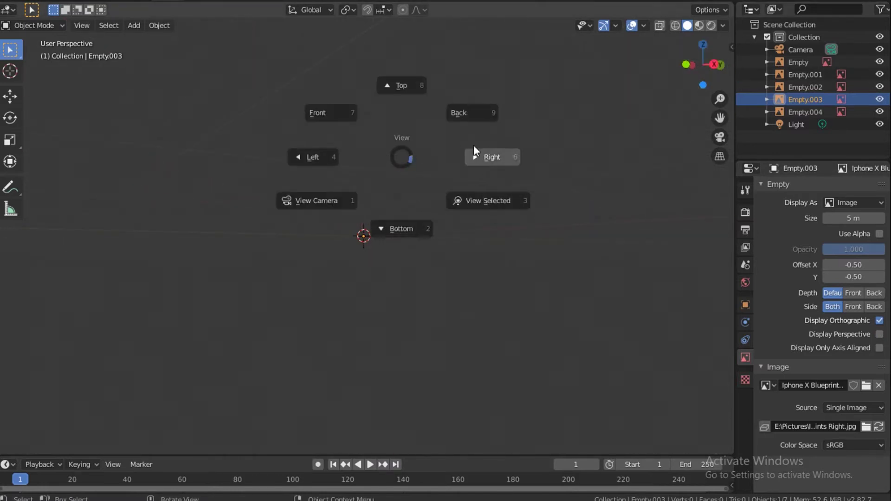
pyautogui.click(425, 90)
pyautogui.press('KP_7')
pyautogui.press('`')
pyautogui.click(333, 116)
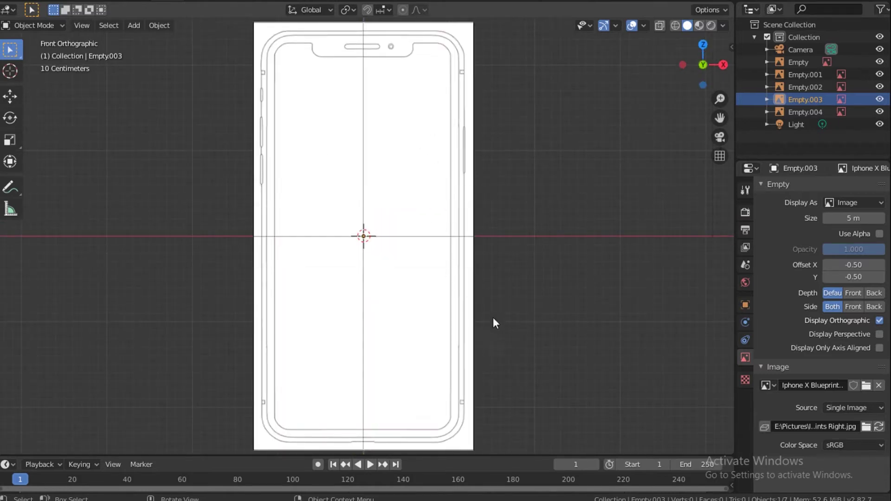
# Step: Add a mesh plane in the back orthographic view as the base for the phone's back panel
pyautogui.press('`')
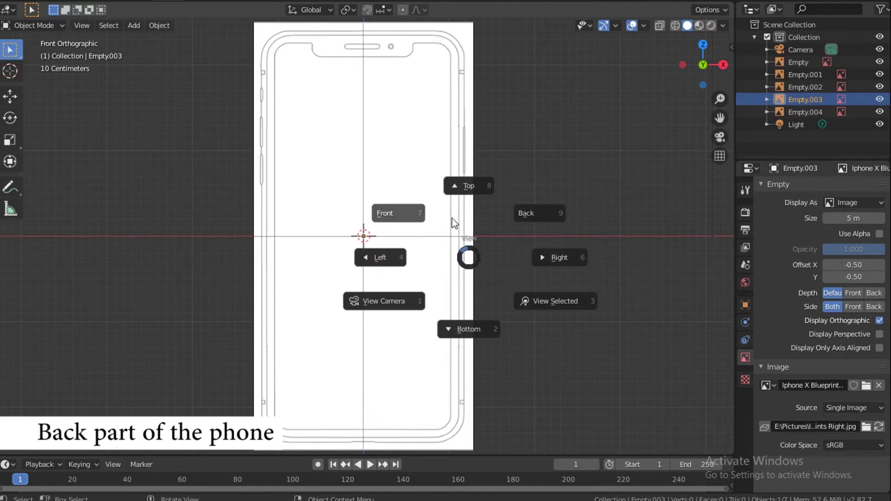
pyautogui.click(398, 211)
pyautogui.hotkey('shift', 'a')
pyautogui.moveTo(346, 66)
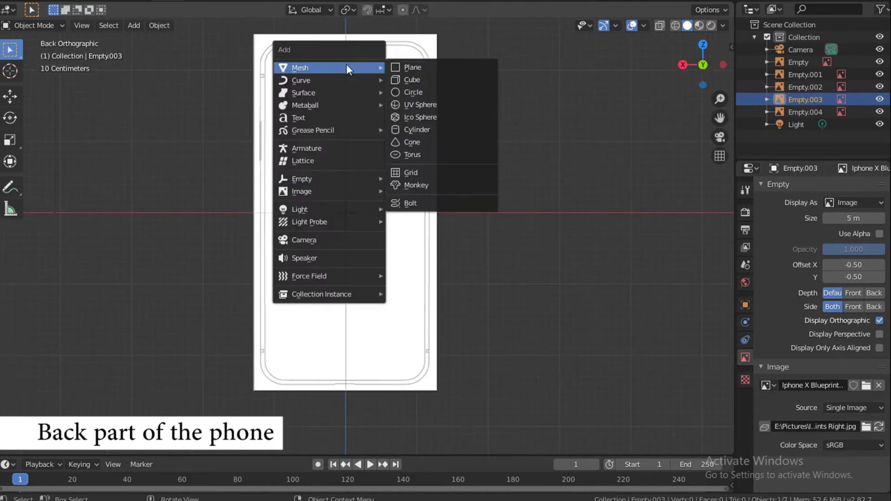
pyautogui.click(417, 68)
# Step: Rotate the plane about the X axis until it stands upright
pyautogui.moveTo(320, 279); pyautogui.dragTo(219, 278, button='middle')
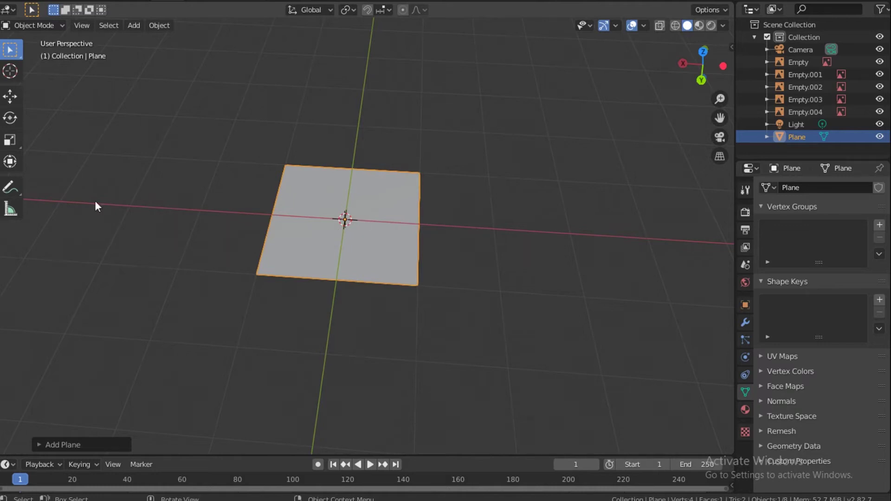
pyautogui.click(10, 121)
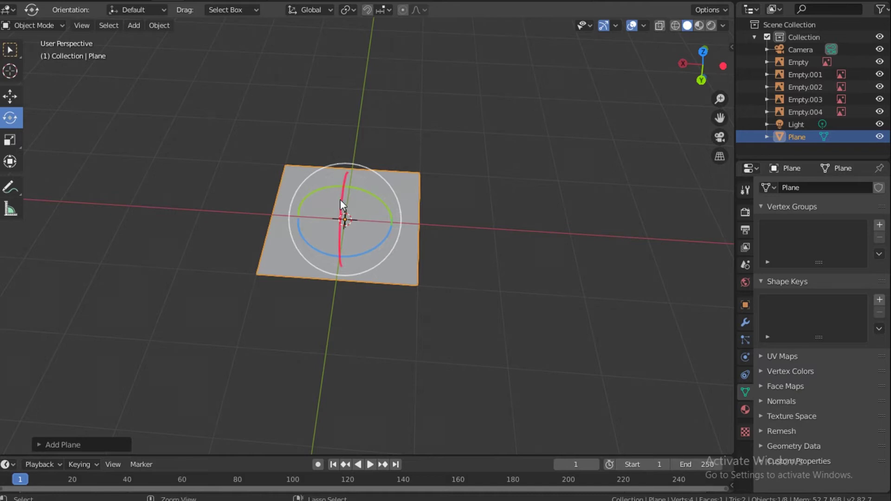
pyautogui.moveTo(342, 199); pyautogui.dragTo(353, 221)
# Step: Move the plane along Y onto the back surface line of the phone in the right-view blueprint
pyautogui.press('KP_3')
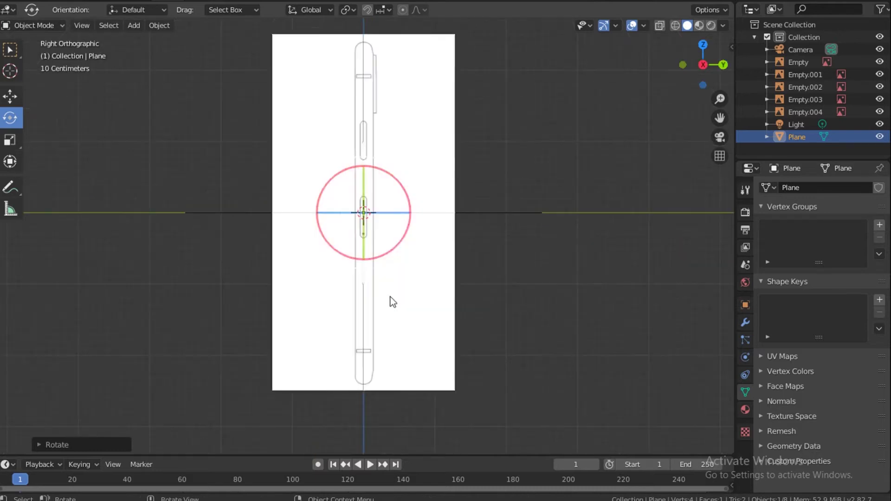
pyautogui.scroll(3, 313, 188)
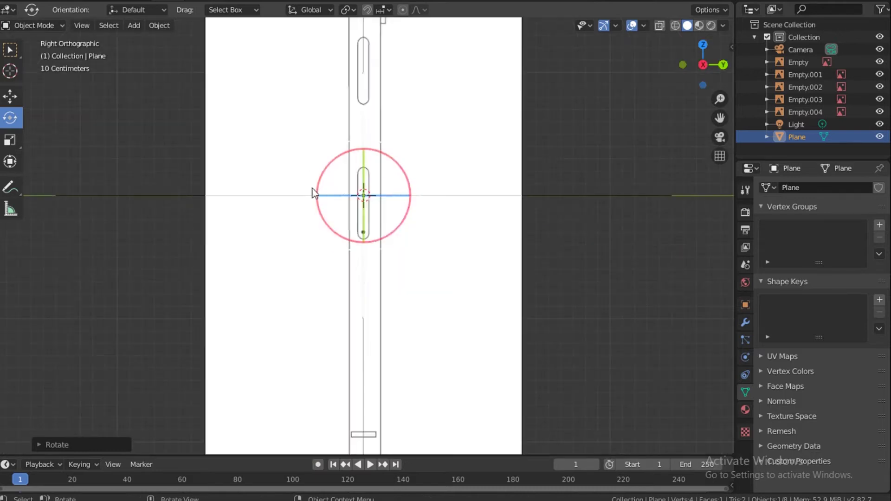
pyautogui.click(11, 96)
pyautogui.moveTo(410, 198); pyautogui.dragTo(432, 199)
# Step: In Edit Mode, move the plane's two side edges along X onto the inner side outlines of the back-view blueprint
pyautogui.press('`')
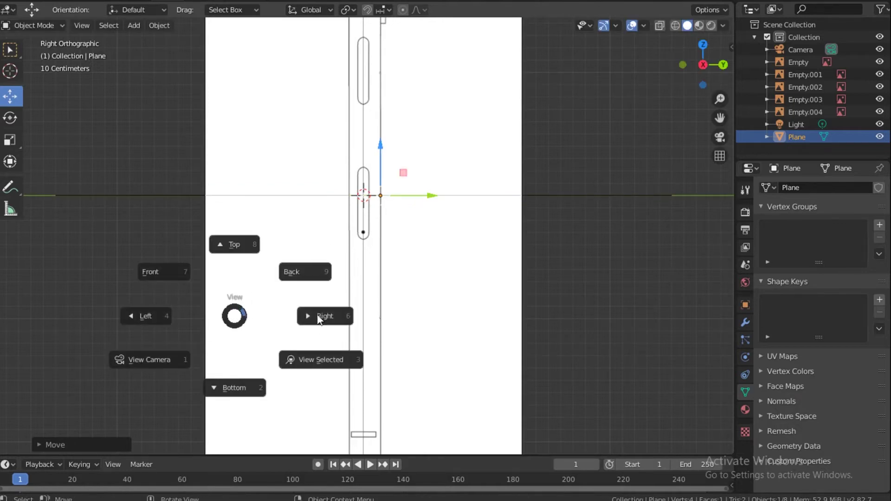
pyautogui.click(297, 271)
pyautogui.press('Tab')
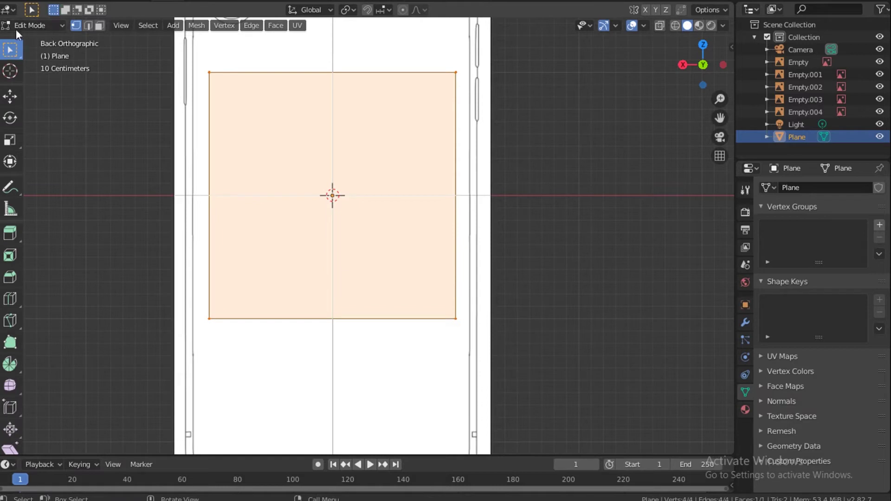
pyautogui.moveTo(422, 64); pyautogui.dragTo(493, 415)
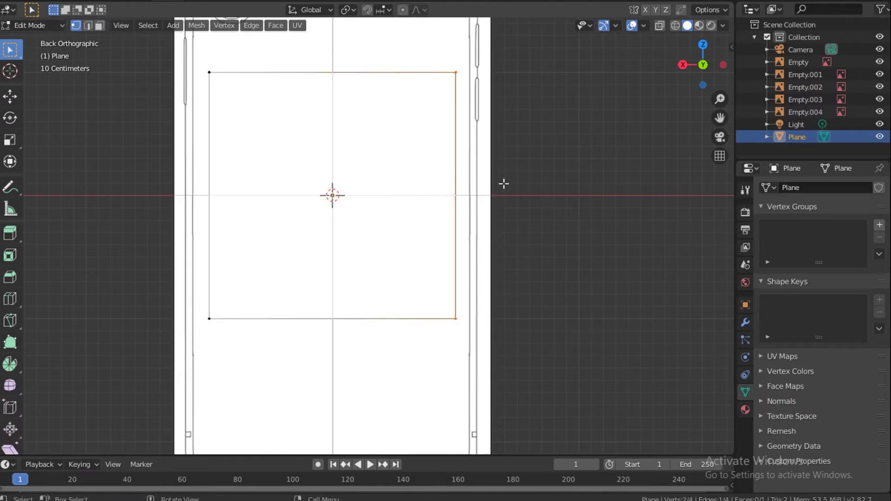
pyautogui.click(9, 96)
pyautogui.moveTo(403, 198); pyautogui.dragTo(417, 196)
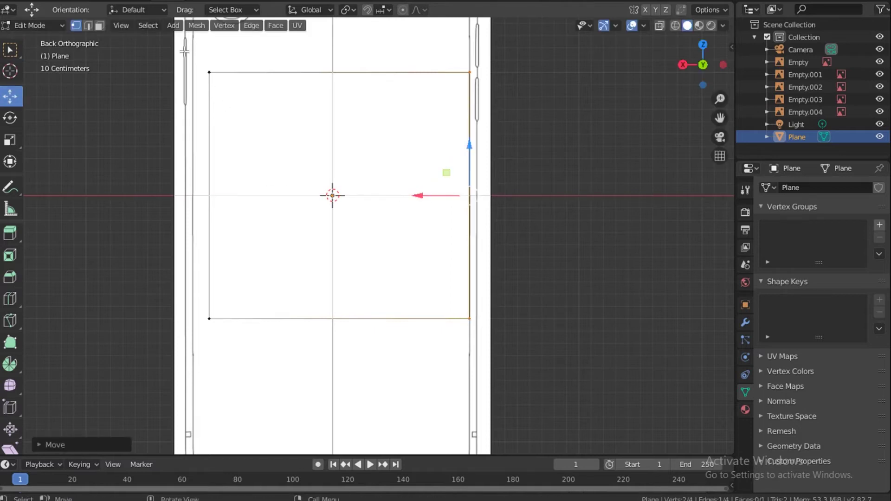
pyautogui.moveTo(185, 51); pyautogui.dragTo(251, 348)
pyautogui.moveTo(157, 197); pyautogui.dragTo(140, 200)
# Step: Move the plane's bottom and top edges along Z onto the inner bottom and top outlines of the blueprint
pyautogui.keyDown('shift'); pyautogui.moveTo(252, 368); pyautogui.dragTo(242, 275, button='middle'); pyautogui.keyUp('shift')
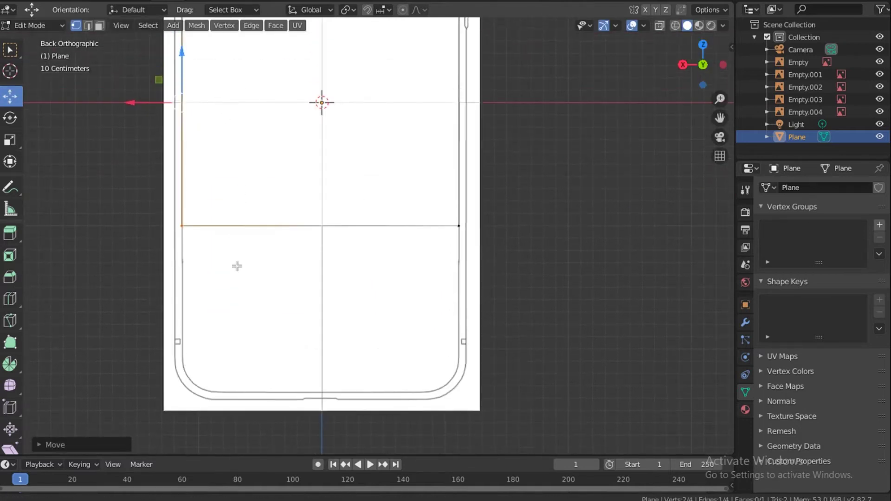
pyautogui.moveTo(106, 215); pyautogui.dragTo(481, 260)
pyautogui.moveTo(322, 175); pyautogui.dragTo(334, 352)
pyautogui.keyDown('shift'); pyautogui.moveTo(334, 352); pyautogui.dragTo(349, 339, button='middle'); pyautogui.keyUp('shift')
pyautogui.moveTo(139, 229); pyautogui.dragTo(514, 302)
pyautogui.moveTo(331, 216); pyautogui.dragTo(327, 50)
# Step: Add two vertical loop cuts and one horizontal loop cut where the blueprint's rounded top corners begin and end
pyautogui.keyDown('shift'); pyautogui.moveTo(265, 116); pyautogui.dragTo(205, 163, button='middle'); pyautogui.keyUp('shift')
pyautogui.scroll(4, 313, 170)
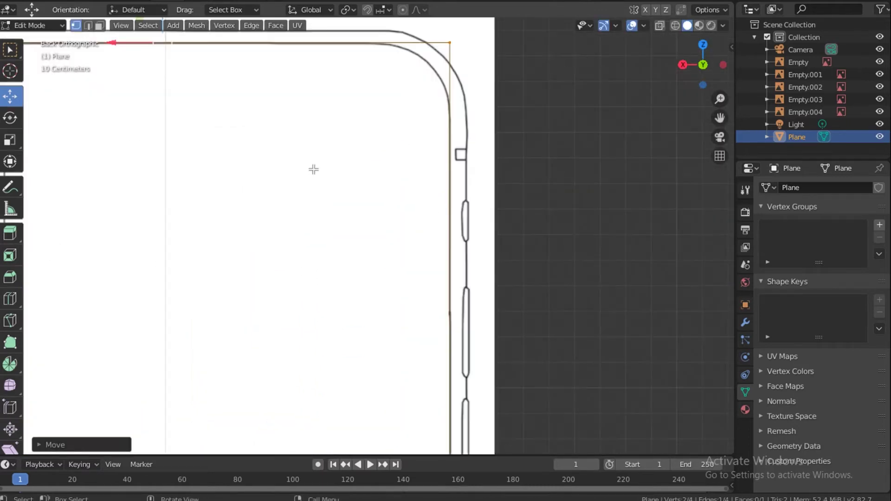
pyautogui.keyDown('shift'); pyautogui.moveTo(340, 190); pyautogui.dragTo(522, 336, button='middle'); pyautogui.keyUp('shift')
pyautogui.keyDown('shift'); pyautogui.moveTo(450, 246); pyautogui.dragTo(501, 190, button='middle'); pyautogui.keyUp('shift')
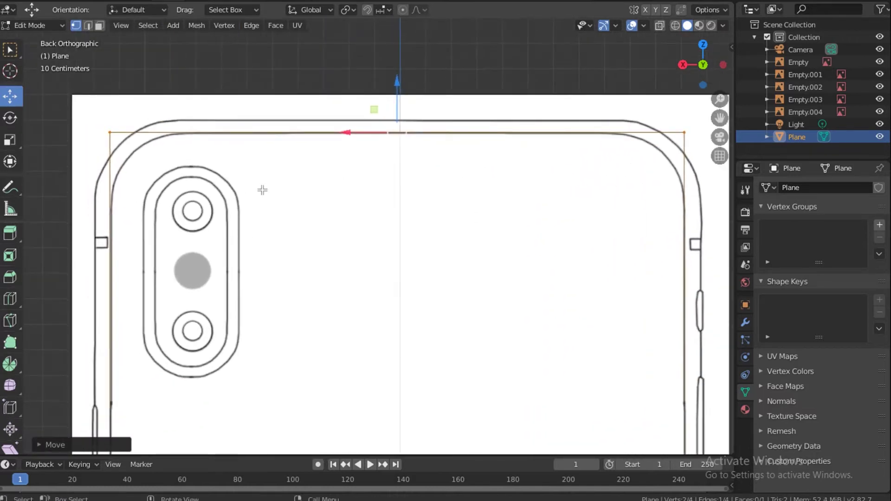
pyautogui.hotkey('ctrl', 'r')
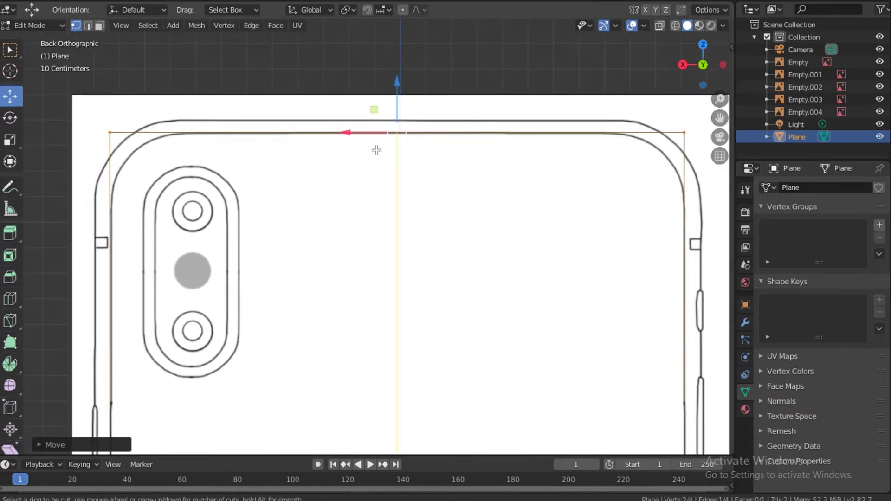
pyautogui.click(179, 141)
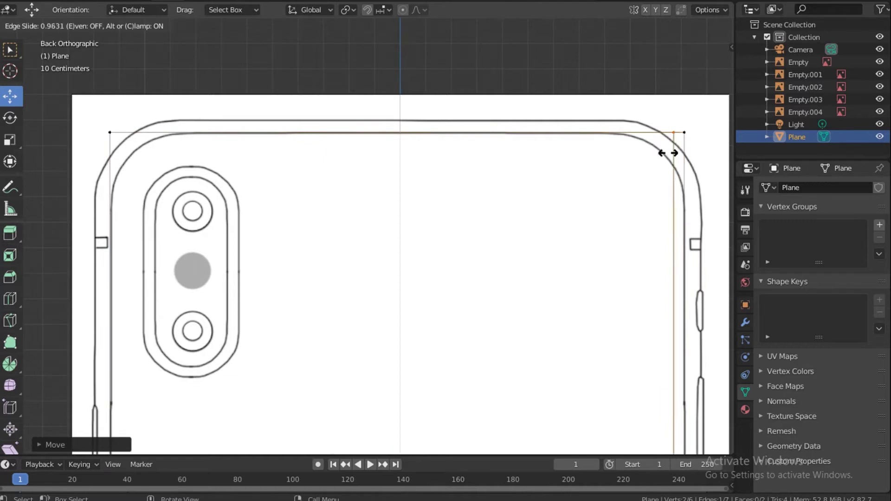
pyautogui.click(629, 158)
pyautogui.hotkey('ctrl', 'r')
pyautogui.click(649, 197)
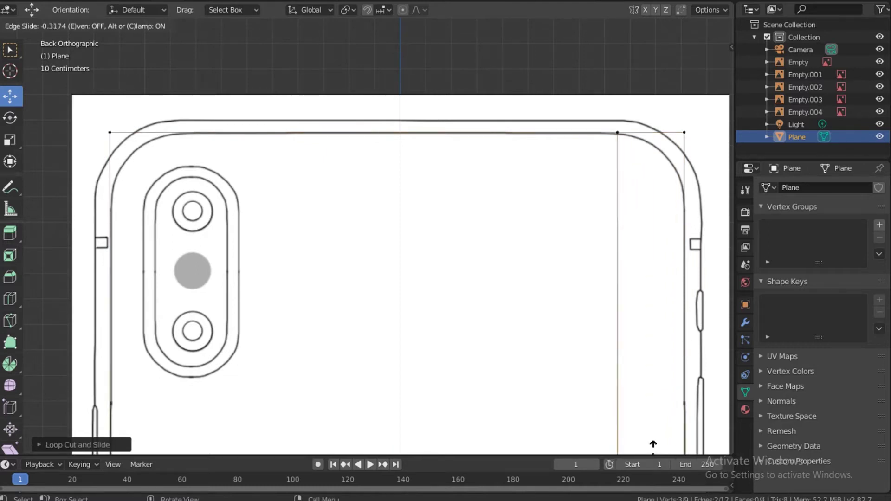
pyautogui.click(644, 122)
pyautogui.hotkey('ctrl', 'r')
pyautogui.click(364, 196)
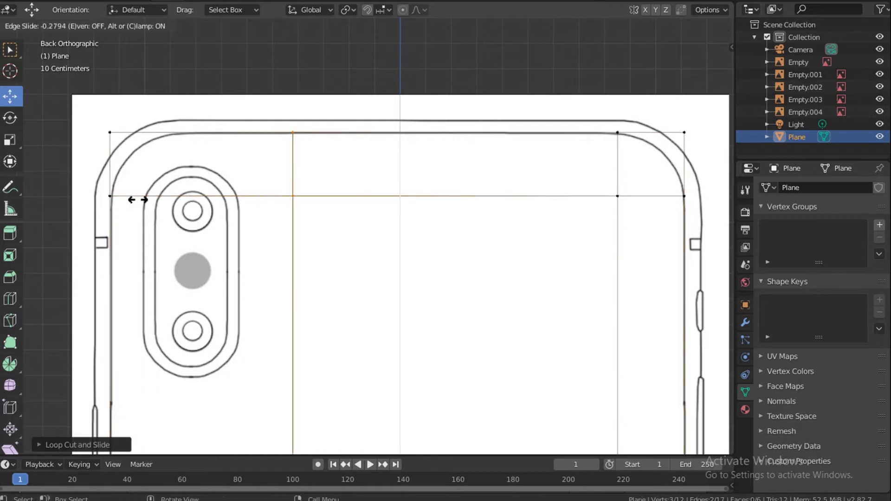
pyautogui.click(82, 198)
# Step: Move the top corner vertex beside the camera inward onto the blueprint's rounded inner outline
pyautogui.click(107, 122)
pyautogui.press('g')
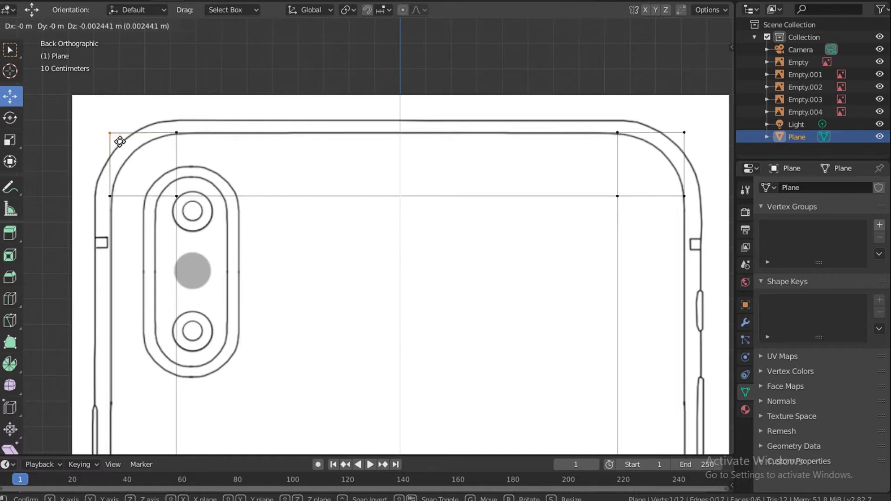
pyautogui.click(134, 156)
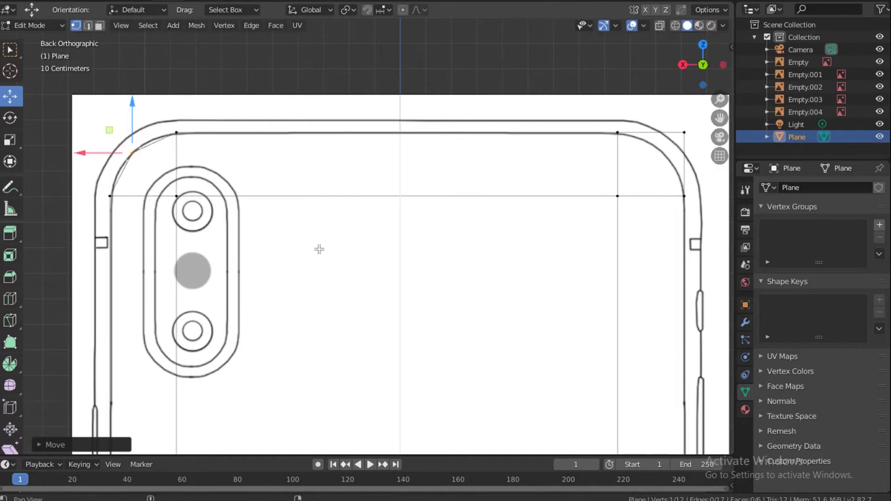
# Step: Add a centred vertical loop cut between the two existing vertical cuts
pyautogui.keyDown('shift'); pyautogui.moveTo(292, 246); pyautogui.dragTo(277, 204, button='middle'); pyautogui.keyUp('shift')
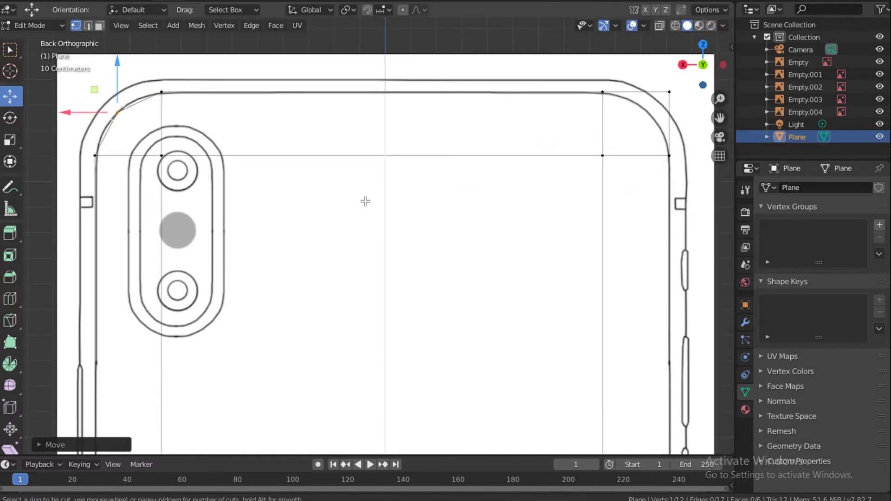
pyautogui.hotkey('ctrl', 'r')
pyautogui.click(364, 75)
pyautogui.rightClick(327, 141)
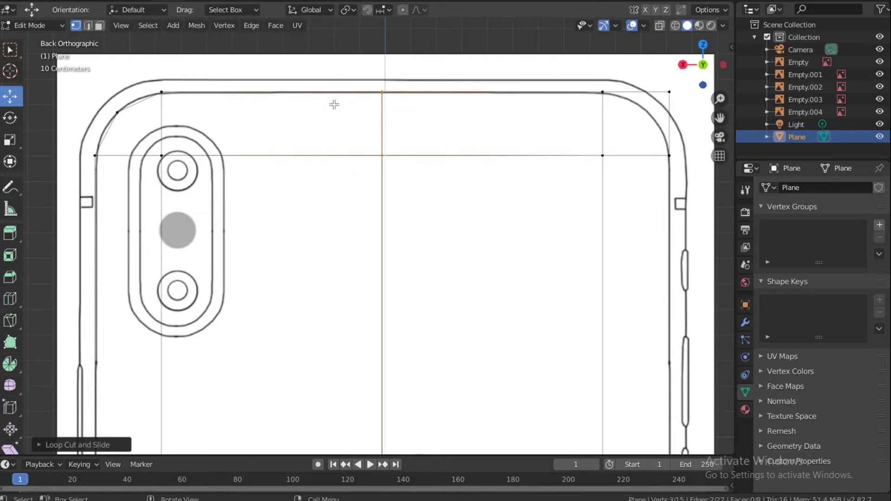
# Step: Delete the vertices of the half opposite the camera, including the centre line
pyautogui.scroll(-4, 365, 144)
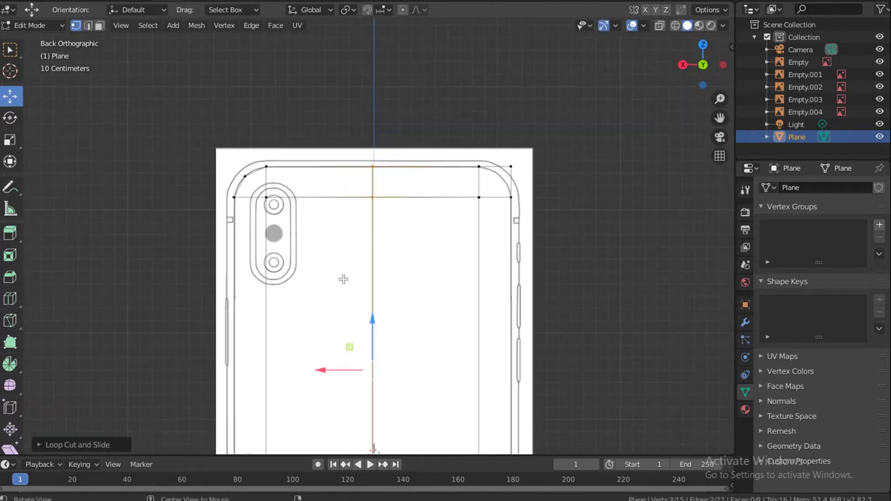
pyautogui.keyDown('shift'); pyautogui.moveTo(344, 279); pyautogui.dragTo(329, 83, button='middle'); pyautogui.keyUp('shift')
pyautogui.scroll(-3, 326, 90)
pyautogui.moveTo(328, 82); pyautogui.dragTo(461, 421)
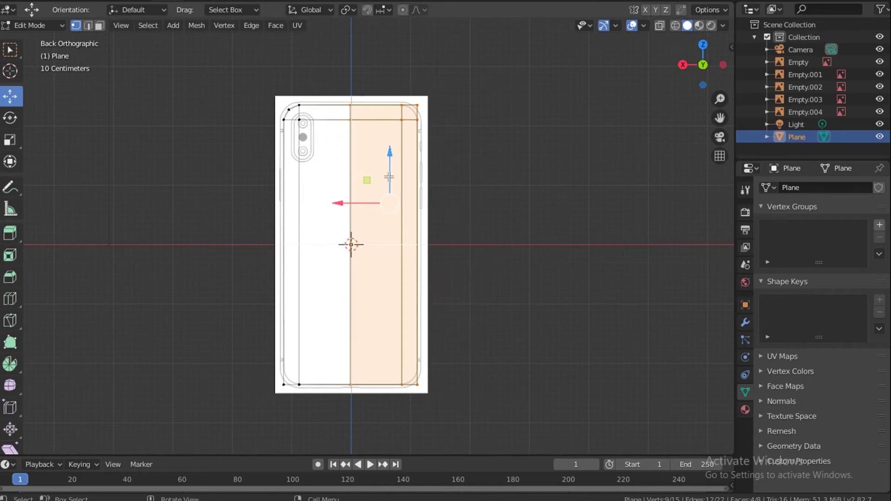
pyautogui.press('x')
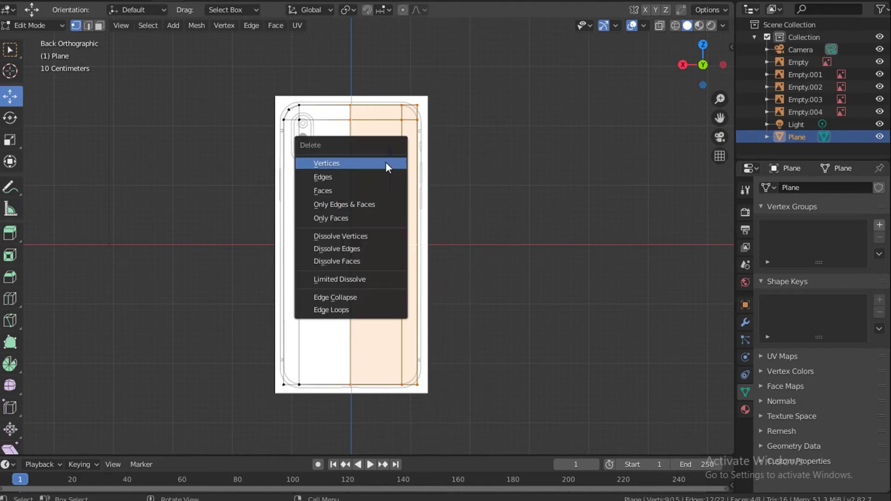
pyautogui.click(386, 171)
# Step: Add a Mirror modifier on the X axis to the plane, enable its on-cage display and return to Edit Mode
pyautogui.click(746, 322)
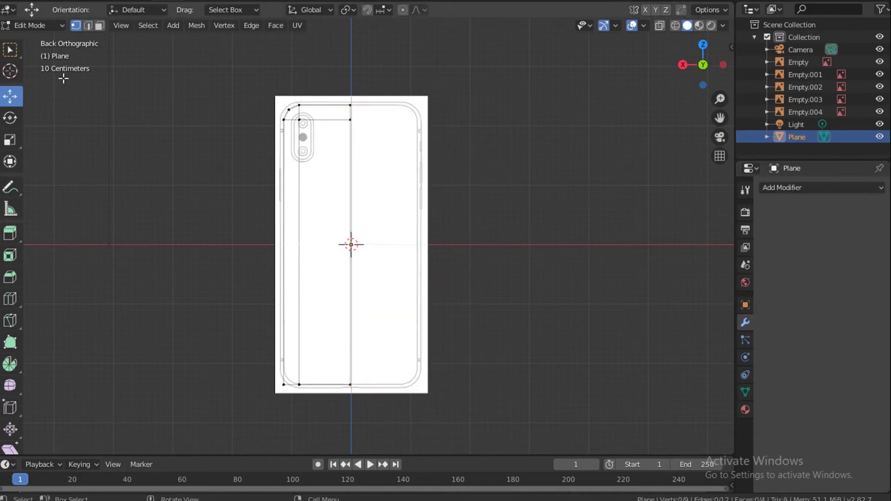
pyautogui.click(63, 21)
pyautogui.click(57, 37)
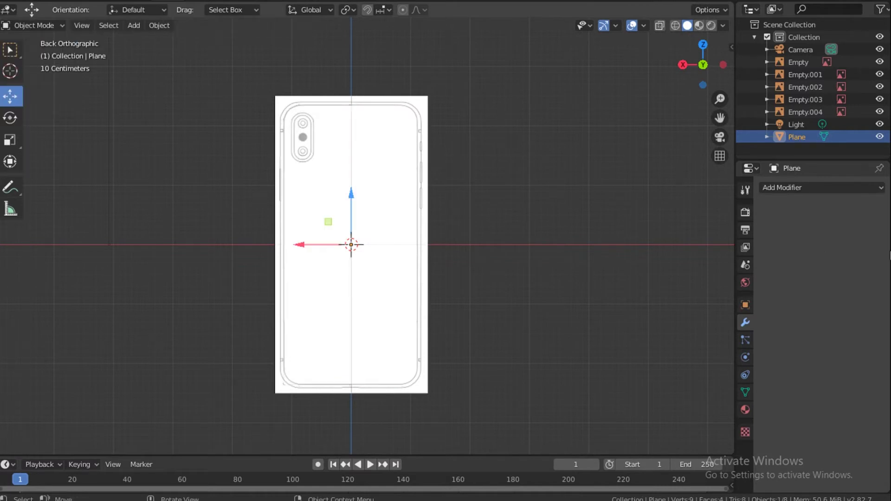
pyautogui.click(783, 190)
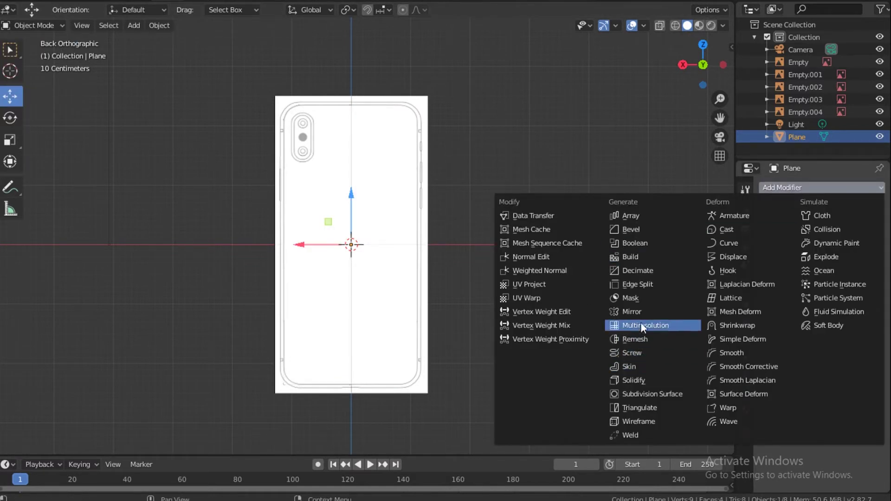
pyautogui.click(639, 311)
pyautogui.moveTo(562, 231); pyautogui.dragTo(290, 127, button='middle')
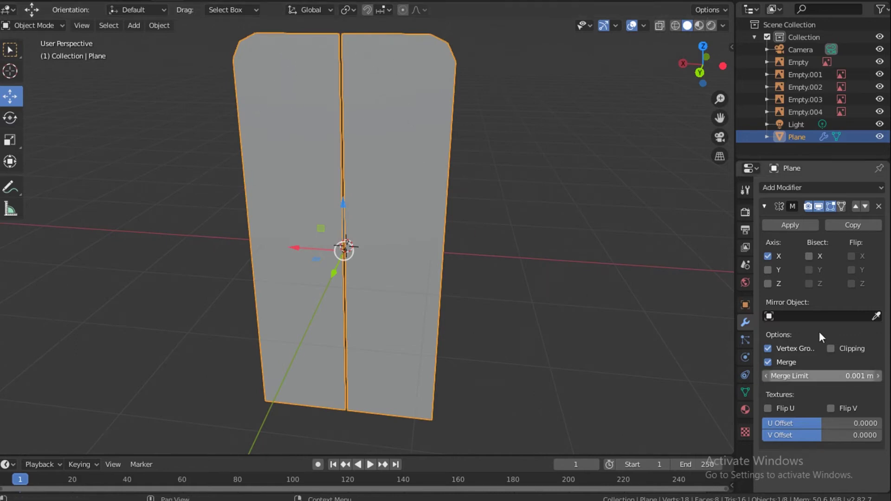
pyautogui.click(842, 207)
pyautogui.press('Tab')
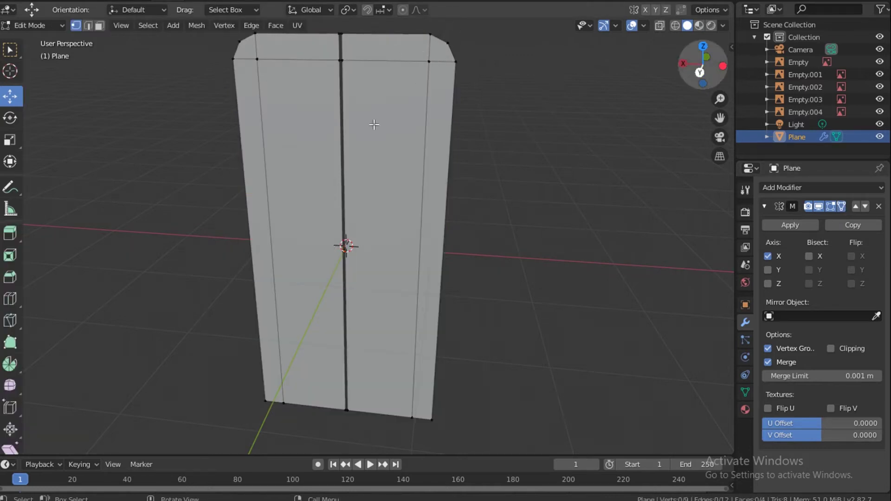
# Step: Try to move a single centre vertex along X in the top view to close the gap between the mirrored halves
pyautogui.press('`')
pyautogui.click(397, 115)
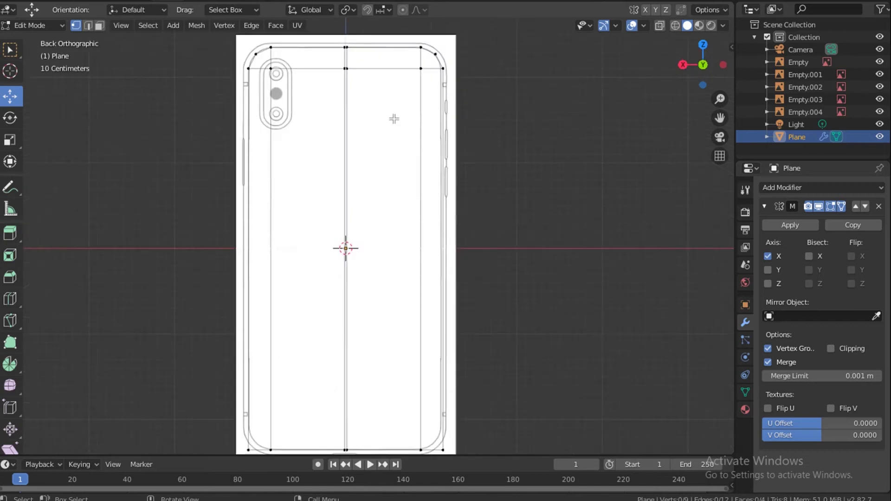
pyautogui.press('KP_7')
pyautogui.scroll(12, 388, 250)
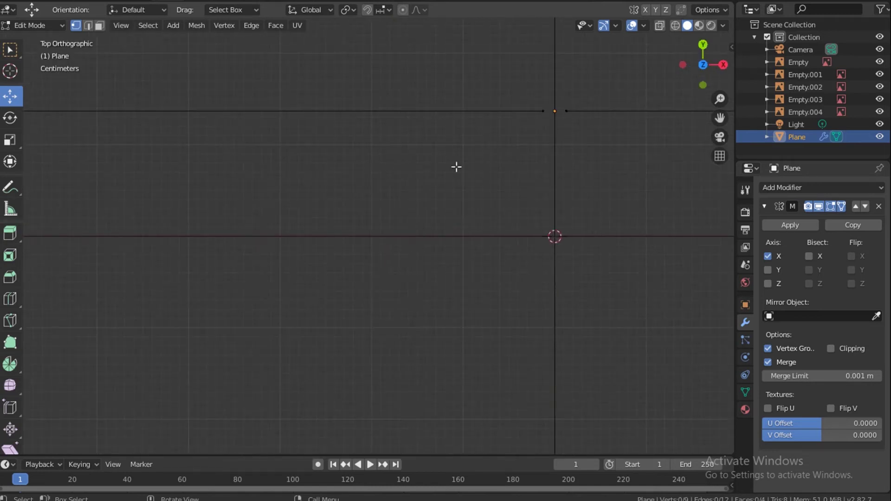
pyautogui.click(543, 103)
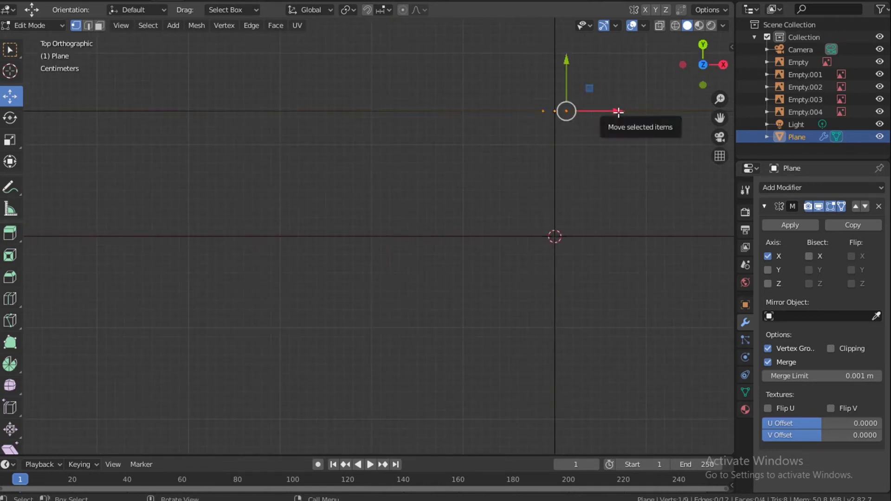
pyautogui.moveTo(619, 112); pyautogui.dragTo(580, 126)
pyautogui.hotkey('ctrl', 'z')
# Step: Move the centre edge vertices along X onto the mirror line so that the two halves meet
pyautogui.press('KP_Decimal')
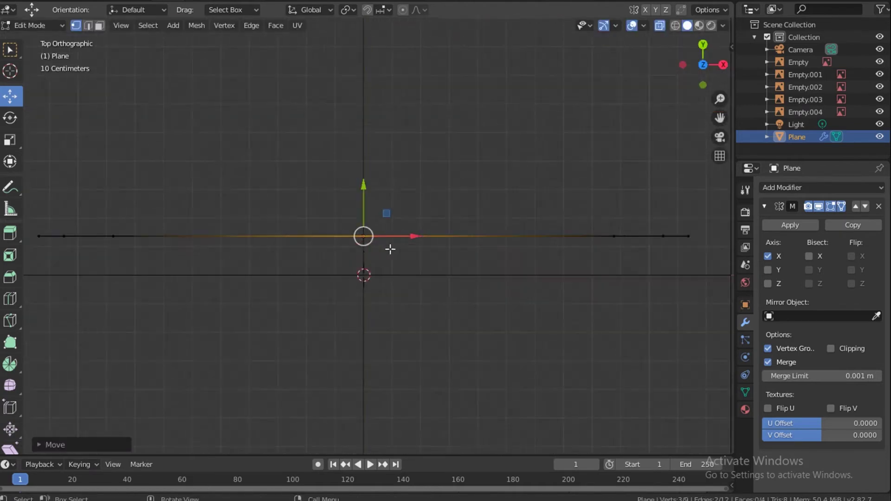
pyautogui.scroll(12, 391, 248)
pyautogui.moveTo(429, 237); pyautogui.dragTo(421, 237)
pyautogui.moveTo(696, 100)
pyautogui.mouseDown(button='middle')
pyautogui.moveTo(682, 107)
pyautogui.moveTo(686, 97)
pyautogui.mouseUp(button='middle')
pyautogui.press('`')
pyautogui.click(677, 177)
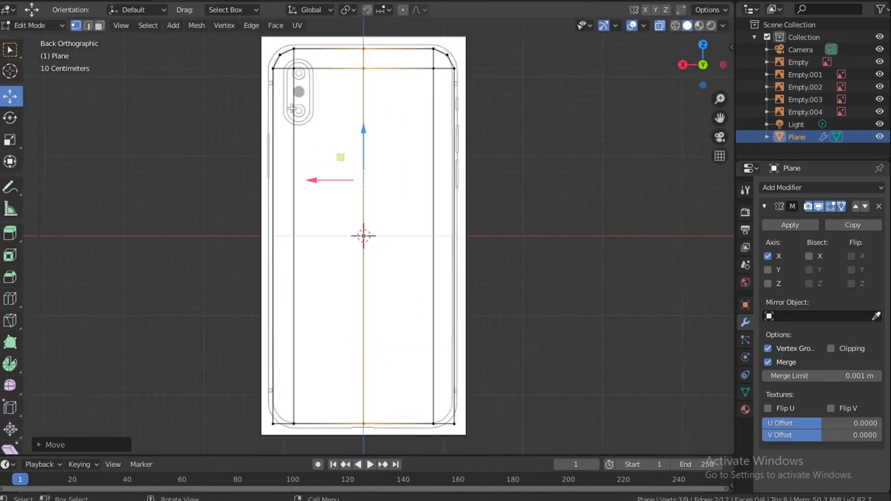
pyautogui.scroll(5, 361, 171)
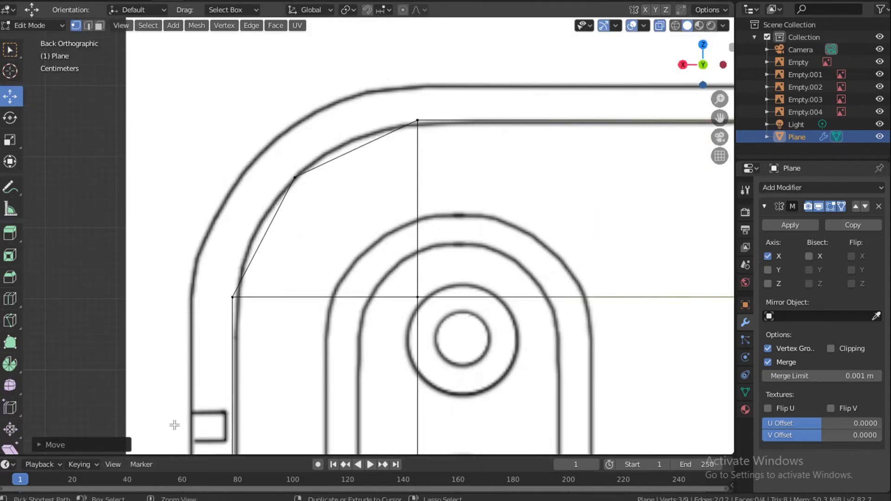
# Step: Add one vertical and one horizontal centred loop cut through the plane's upper corner beside the camera
pyautogui.hotkey('ctrl', 'r')
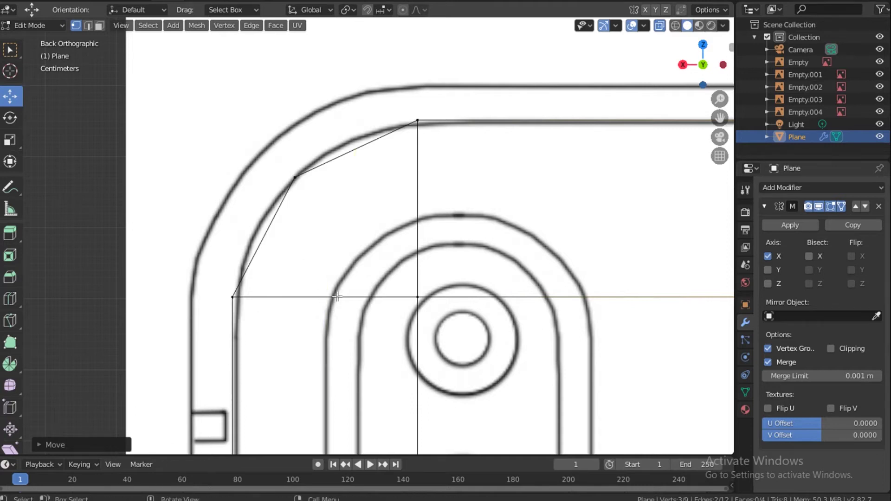
pyautogui.click(351, 176)
pyautogui.rightClick(355, 177)
pyautogui.hotkey('ctrl', 'r')
pyautogui.click(321, 247)
pyautogui.rightClick(320, 246)
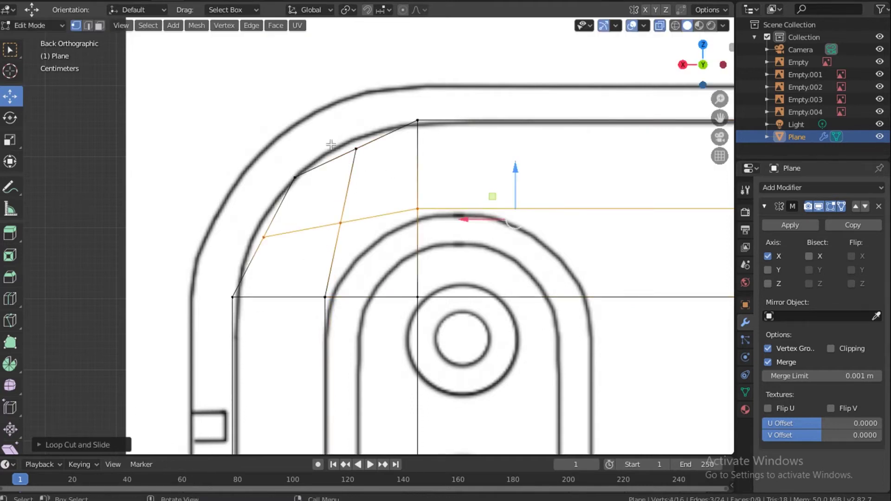
# Step: Move the new top-edge vertex onto the blueprint's inner outline and shift the inner grid vertex outward toward the rounded corner
pyautogui.click(356, 148)
pyautogui.moveTo(359, 97); pyautogui.dragTo(360, 86)
pyautogui.moveTo(357, 141); pyautogui.dragTo(343, 147)
pyautogui.click(340, 223)
pyautogui.moveTo(341, 223)
pyautogui.mouseDown()
pyautogui.moveTo(322, 223)
pyautogui.moveTo(329, 214)
pyautogui.mouseUp()
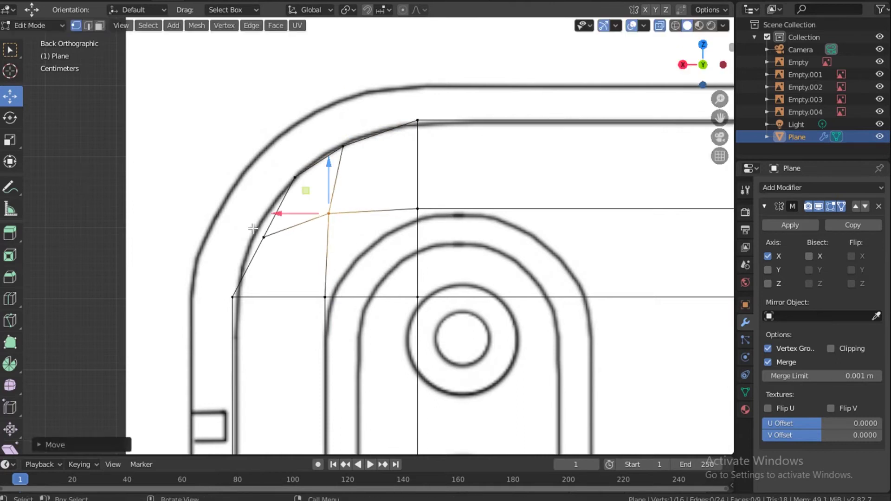
# Step: Move the upper corner's side vertices and the vertex at the start of the straight top edge onto the inner outline
pyautogui.click(264, 237)
pyautogui.moveTo(263, 237); pyautogui.dragTo(255, 232)
pyautogui.click(229, 298)
pyautogui.moveTo(192, 297); pyautogui.dragTo(198, 297)
pyautogui.click(421, 130)
pyautogui.moveTo(413, 72); pyautogui.dragTo(414, 76)
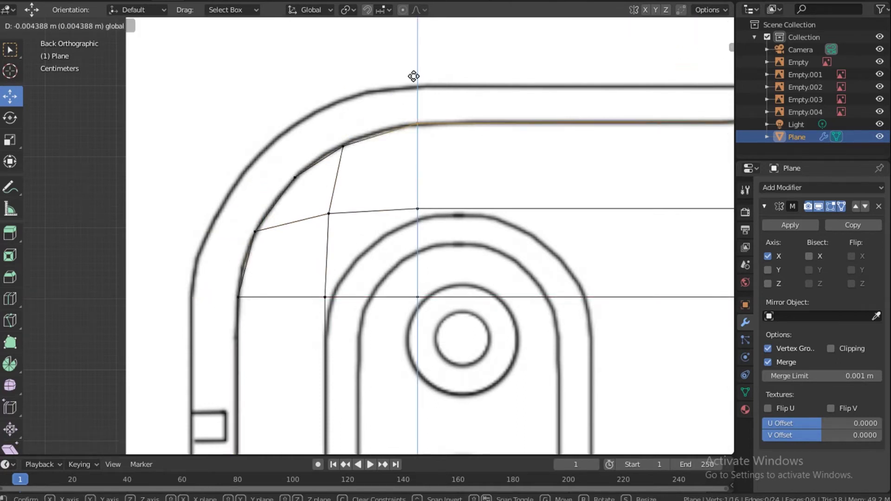
pyautogui.click(417, 79)
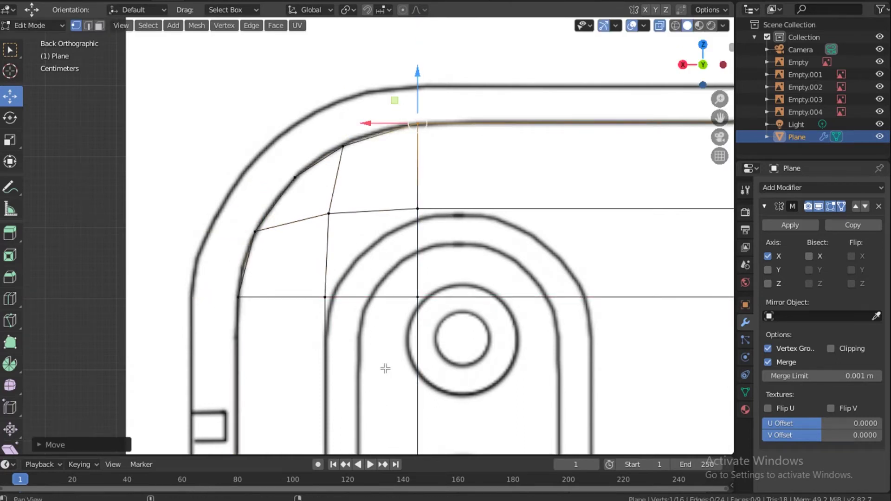
# Step: Add two horizontal loop cuts across the plane near the start of the lower rounded corner
pyautogui.keyDown('shift'); pyautogui.moveTo(386, 369); pyautogui.dragTo(375, 243, button='middle'); pyautogui.keyUp('shift')
pyautogui.scroll(-9, 405, 345)
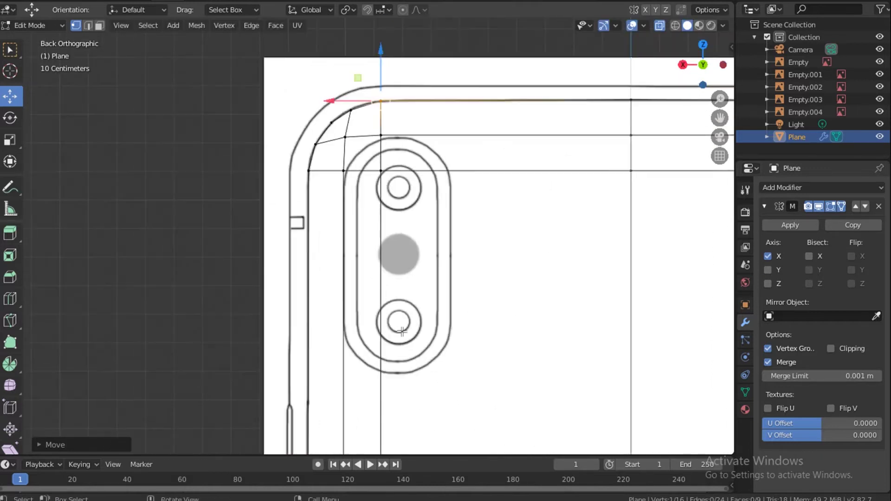
pyautogui.keyDown('shift'); pyautogui.moveTo(390, 386); pyautogui.dragTo(421, 227, button='middle'); pyautogui.keyUp('shift')
pyautogui.scroll(7, 421, 227)
pyautogui.keyDown('shift'); pyautogui.moveTo(422, 227); pyautogui.dragTo(343, 322, button='middle'); pyautogui.keyUp('shift')
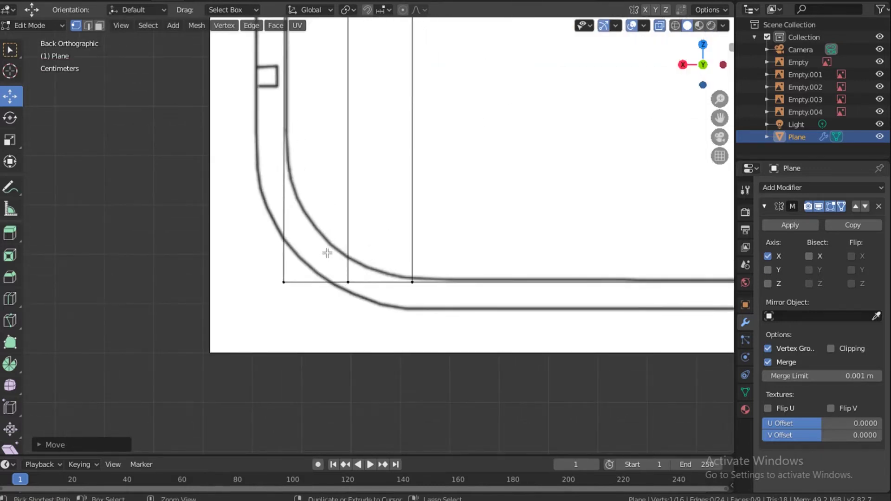
pyautogui.hotkey('ctrl', 'r')
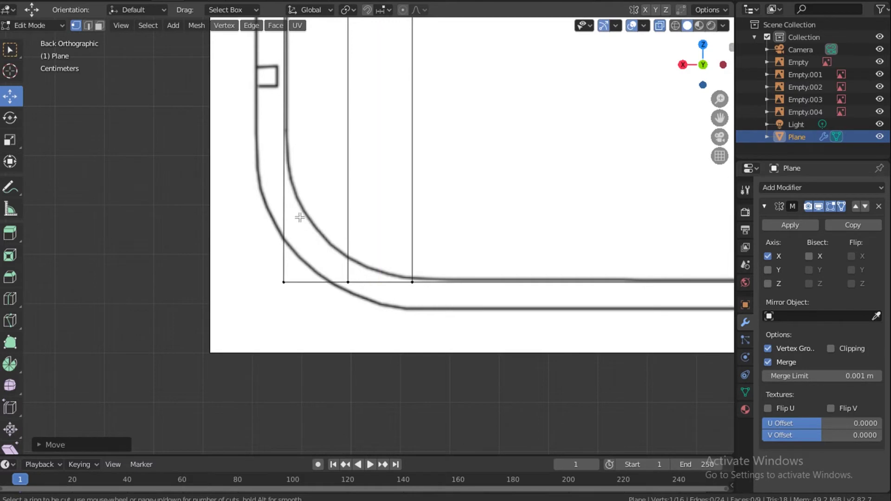
pyautogui.click(282, 194)
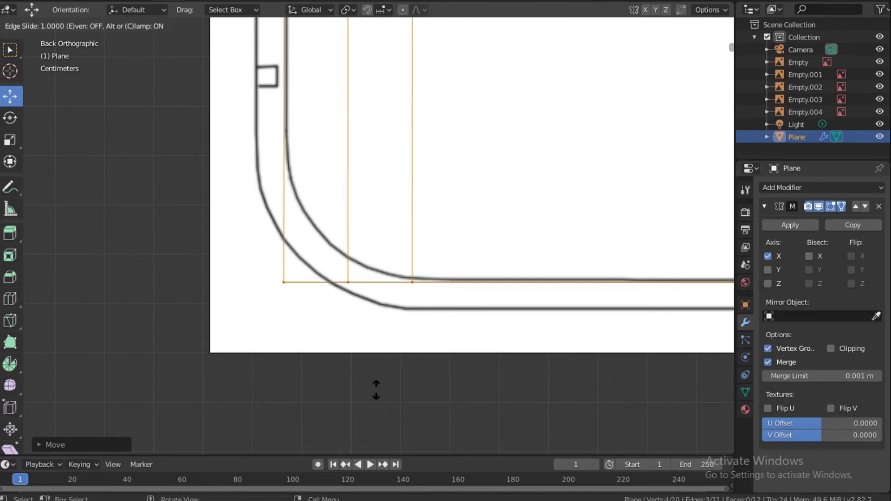
pyautogui.click(338, 265)
pyautogui.hotkey('ctrl', 'r')
pyautogui.click(355, 130)
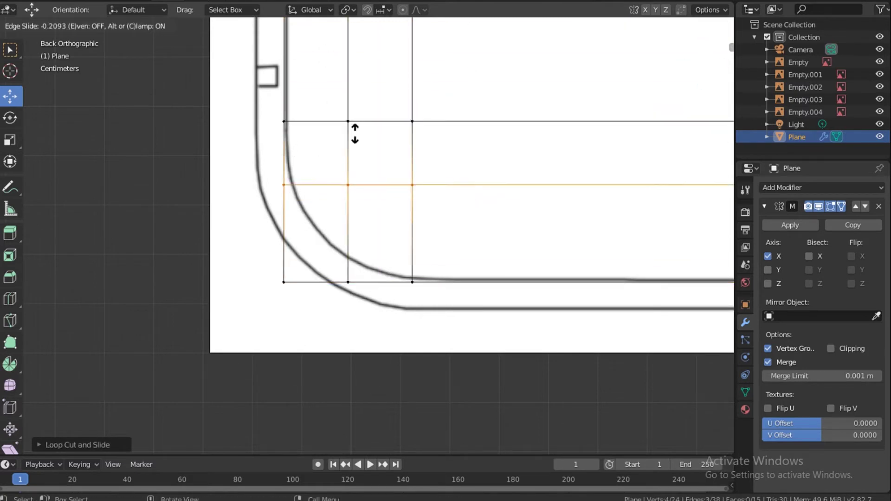
pyautogui.click(376, 289)
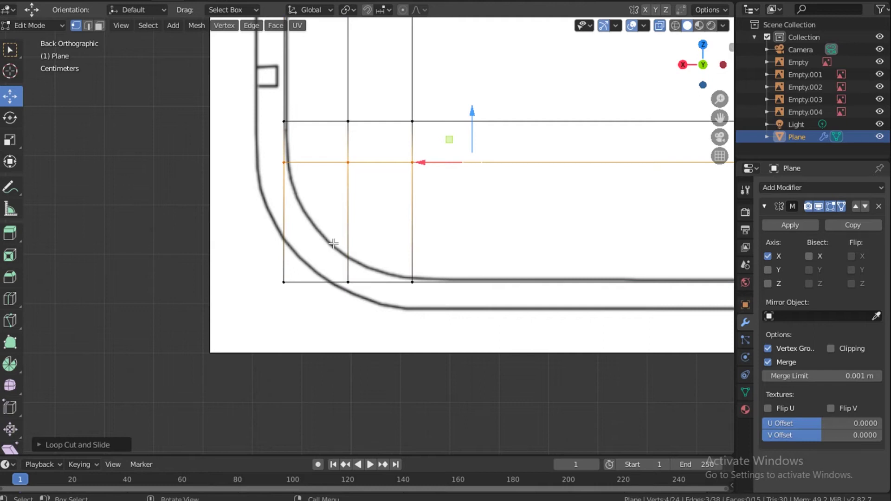
# Step: Move the lower corner's bottom, side and corner vertices onto the blueprint's inner outline
pyautogui.moveTo(334, 243); pyautogui.dragTo(348, 208)
pyautogui.moveTo(270, 264); pyautogui.dragTo(297, 298)
pyautogui.moveTo(270, 144); pyautogui.dragTo(300, 181)
pyautogui.moveTo(256, 163); pyautogui.dragTo(261, 163)
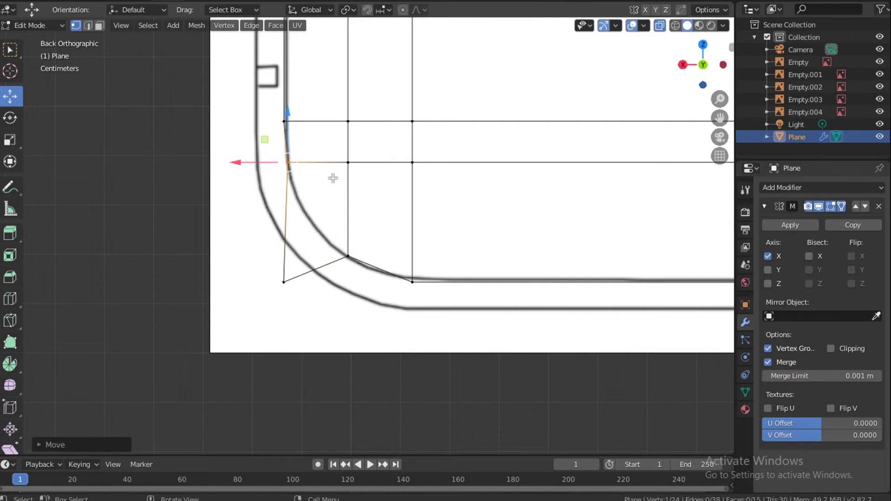
pyautogui.moveTo(269, 263); pyautogui.dragTo(308, 324)
pyautogui.moveTo(286, 280); pyautogui.dragTo(318, 227)
pyautogui.click(318, 227)
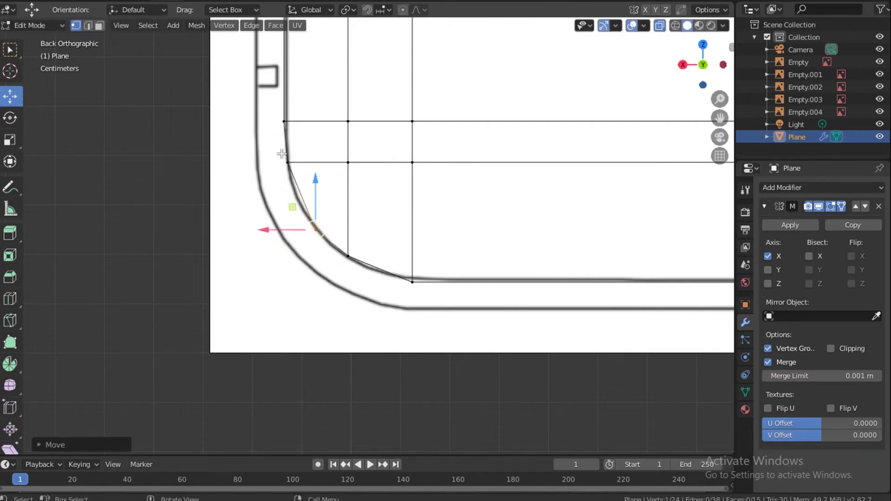
# Step: Select the lower of the two new horizontal edge loops and move it down along Z
pyautogui.click(87, 26)
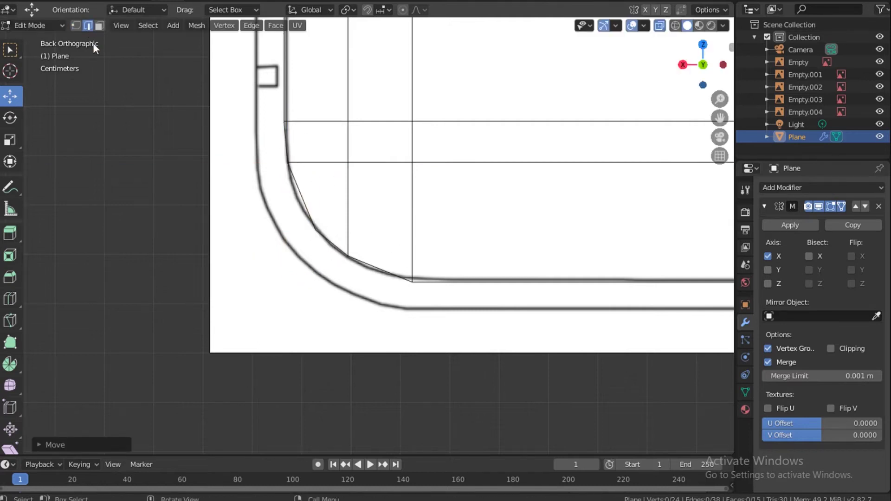
pyautogui.keyDown('alt'); pyautogui.click(369, 162); pyautogui.keyUp('alt')
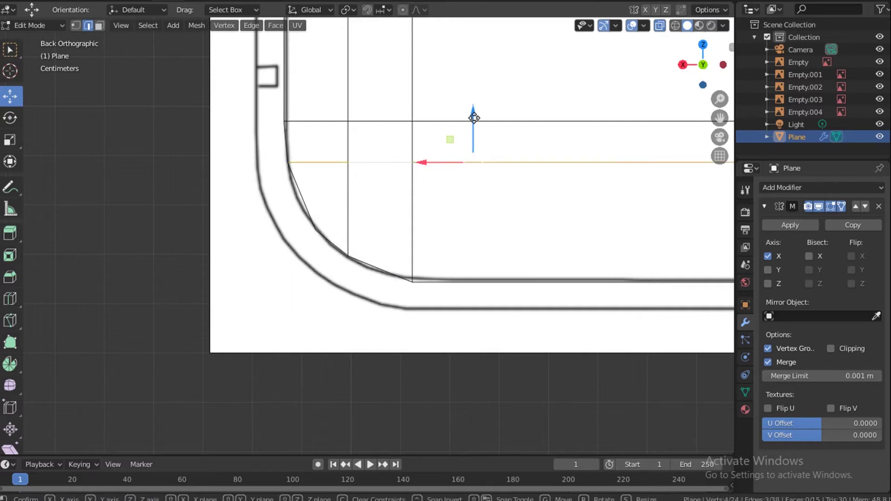
pyautogui.moveTo(474, 119); pyautogui.dragTo(473, 139)
# Step: Fit the lowered loop's outer vertex along X and the lower corner's straight-edge vertex along Z to the inner outline
pyautogui.moveTo(314, 168); pyautogui.dragTo(248, 212)
pyautogui.click(75, 26)
pyautogui.moveTo(269, 167); pyautogui.dragTo(305, 193)
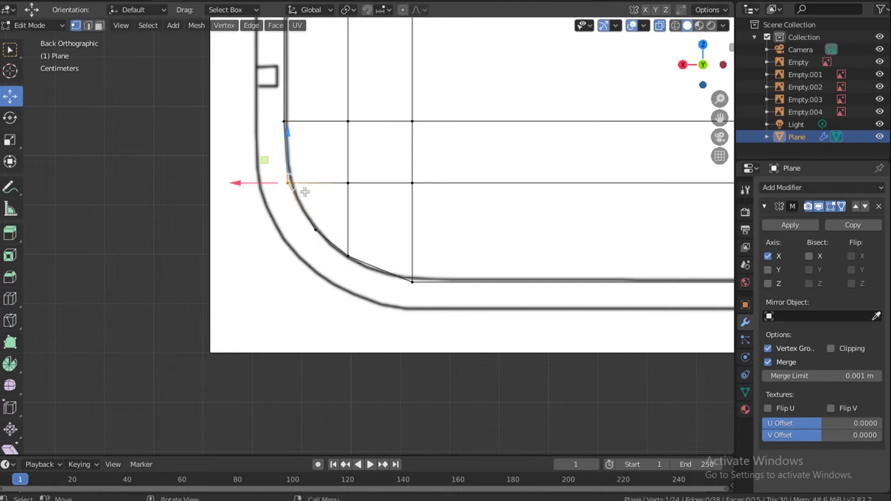
pyautogui.moveTo(244, 183); pyautogui.dragTo(249, 183)
pyautogui.moveTo(392, 264); pyautogui.dragTo(429, 299)
pyautogui.moveTo(413, 246); pyautogui.dragTo(412, 244)
# Step: Return to Object Mode, turn off X-ray display and apply the plane's Mirror modifier
pyautogui.moveTo(553, 225); pyautogui.dragTo(423, 257, button='middle')
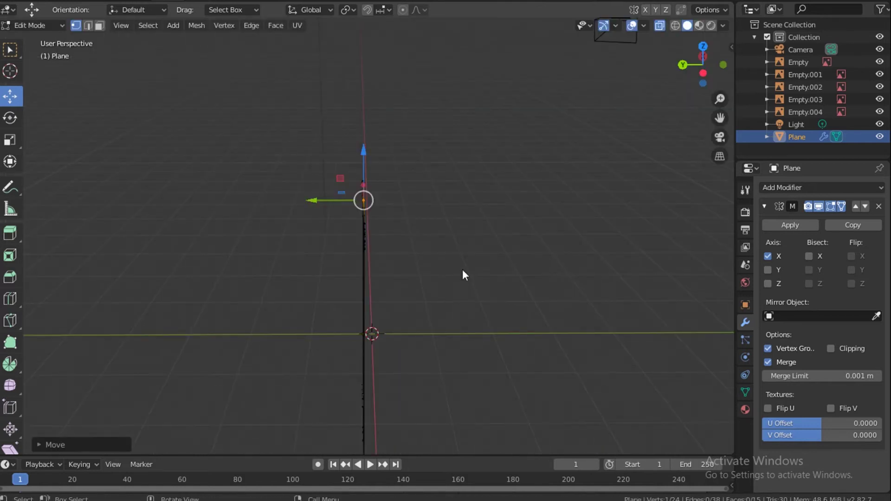
pyautogui.press('Tab')
pyautogui.press('KP_Decimal')
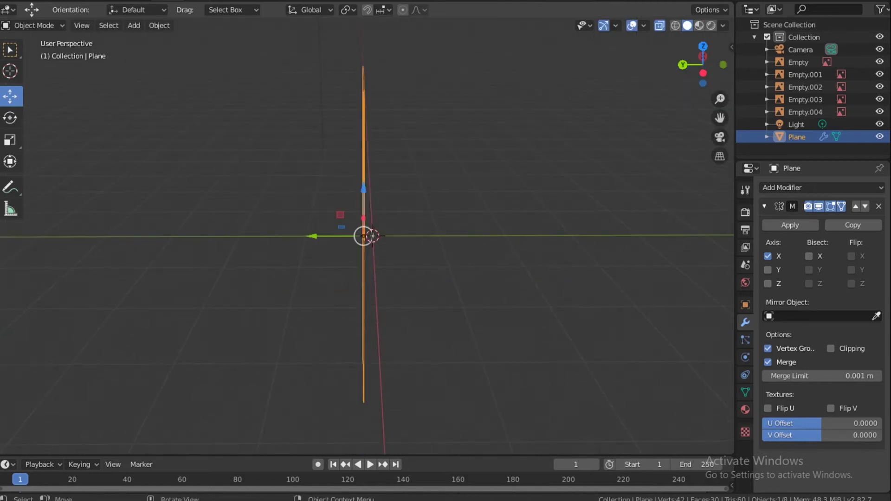
pyautogui.moveTo(683, 64); pyautogui.dragTo(724, 86)
pyautogui.click(662, 29)
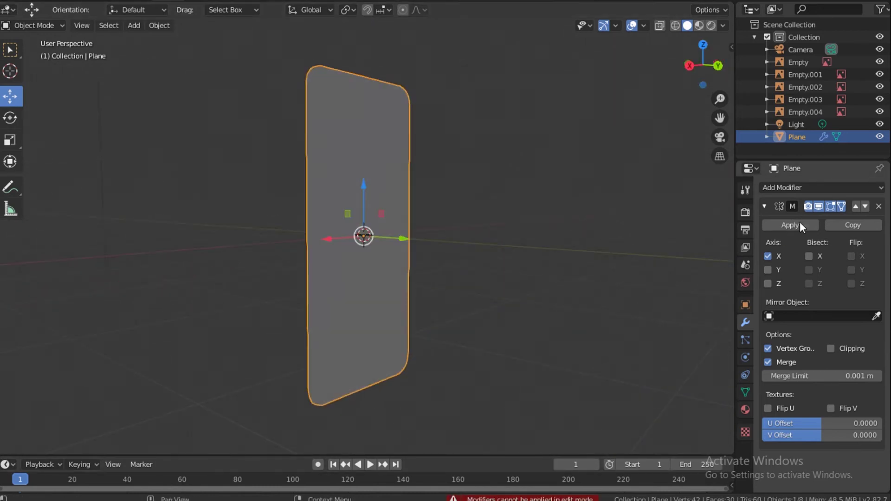
pyautogui.click(796, 226)
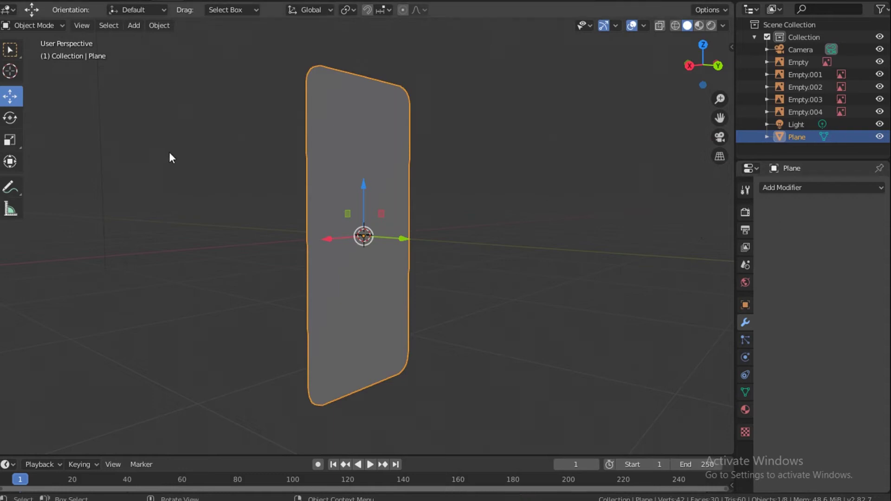
# Step: In the back view, enter Edit Mode and select the boundary edges along all four sides of the plane
pyautogui.moveTo(698, 60); pyautogui.dragTo(646, 64)
pyautogui.press('`')
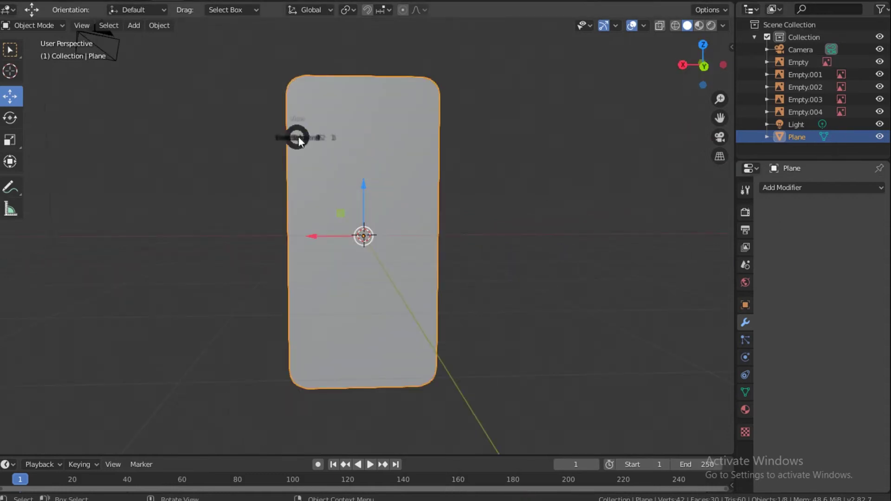
pyautogui.click(386, 93)
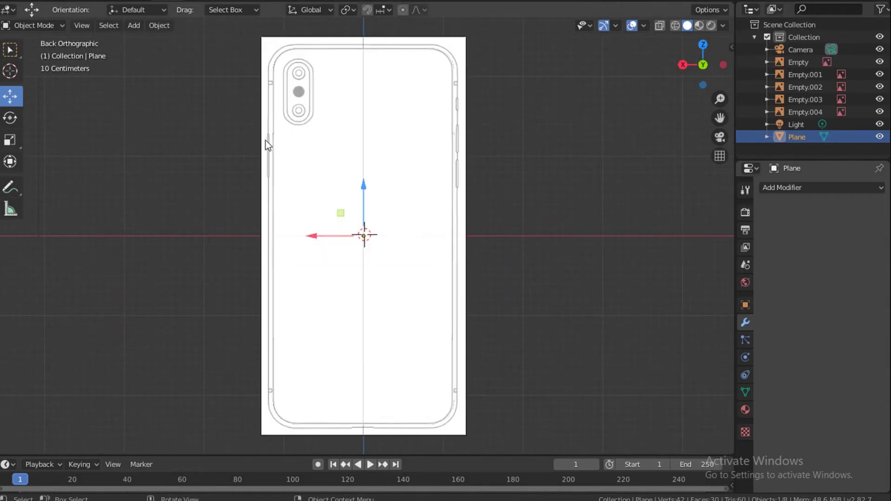
pyautogui.press('Tab')
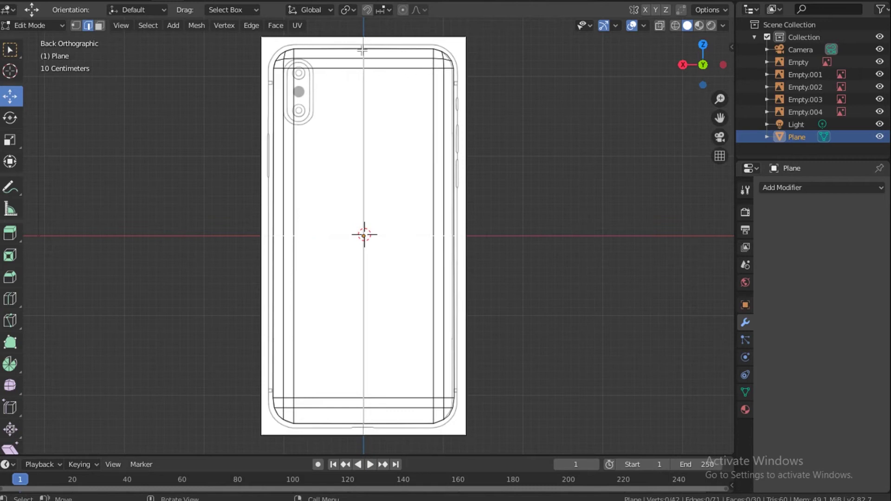
pyautogui.keyDown('alt'); pyautogui.click(328, 47); pyautogui.keyUp('alt')
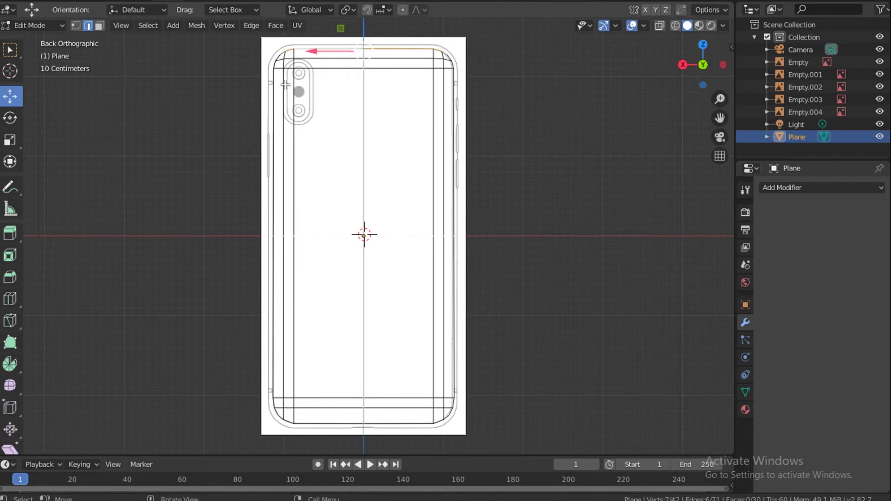
pyautogui.keyDown('alt'); pyautogui.keyDown('shift'); pyautogui.click(272, 108); pyautogui.keyUp('shift'); pyautogui.keyUp('alt')
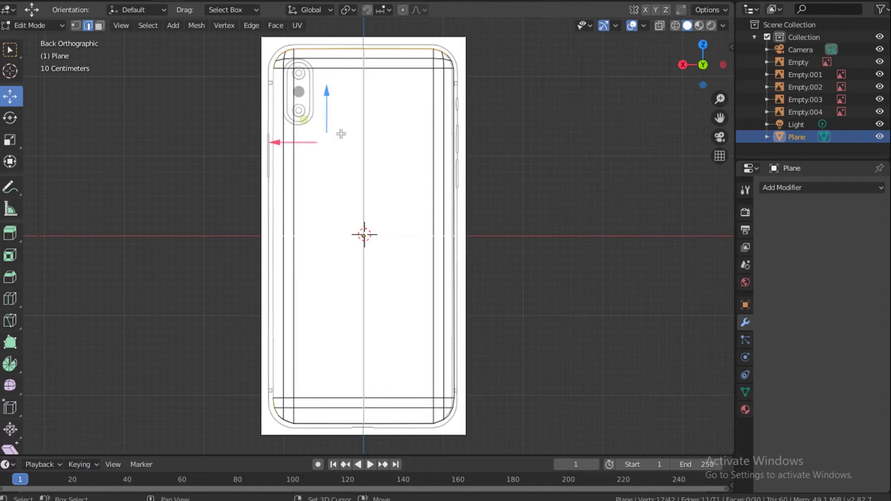
pyautogui.keyDown('alt'); pyautogui.keyDown('shift'); pyautogui.click(457, 123); pyautogui.keyUp('shift'); pyautogui.keyUp('alt')
pyautogui.keyDown('alt'); pyautogui.keyDown('shift'); pyautogui.click(428, 423); pyautogui.keyUp('shift'); pyautogui.keyUp('alt')
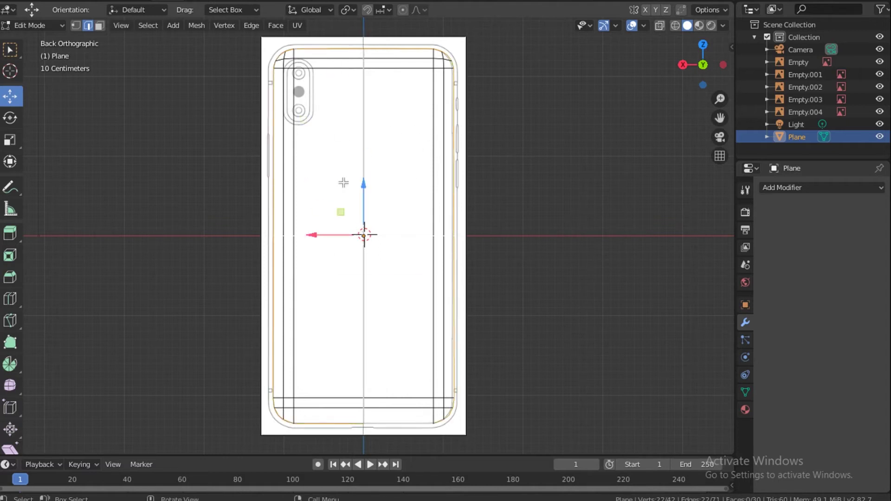
# Step: Extrude the selected boundary edges in place, without moving or scaling them
pyautogui.press('e')
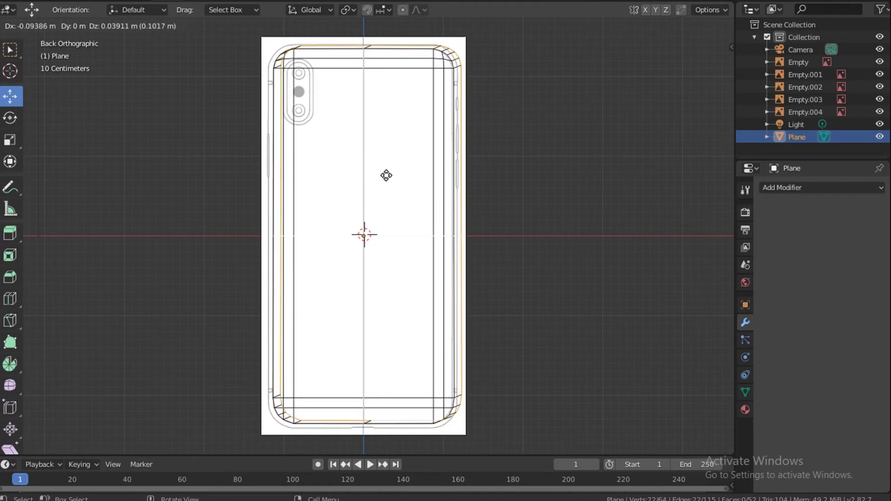
pyautogui.press('Escape')
pyautogui.press('s')
pyautogui.rightClick(389, 182)
# Step: Scale the extruded boundary outward along X and Z to the blueprint's outer outline, undoing the excess scaling
pyautogui.click(11, 140)
pyautogui.scroll(4, 309, 232)
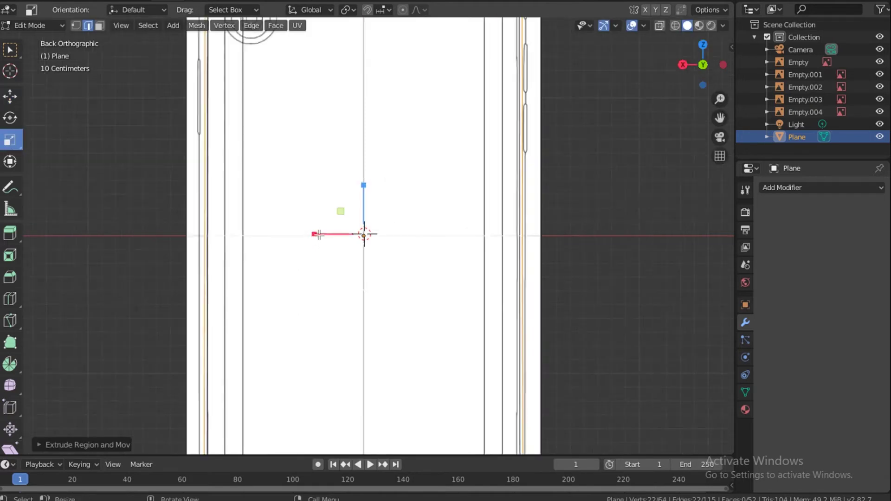
pyautogui.moveTo(315, 235); pyautogui.dragTo(312, 235)
pyautogui.scroll(1, 385, 155)
pyautogui.scroll(-2, 384, 154)
pyautogui.keyDown('shift'); pyautogui.moveTo(385, 155); pyautogui.dragTo(385, 295, button='middle'); pyautogui.keyUp('shift')
pyautogui.moveTo(364, 325); pyautogui.dragTo(365, 324)
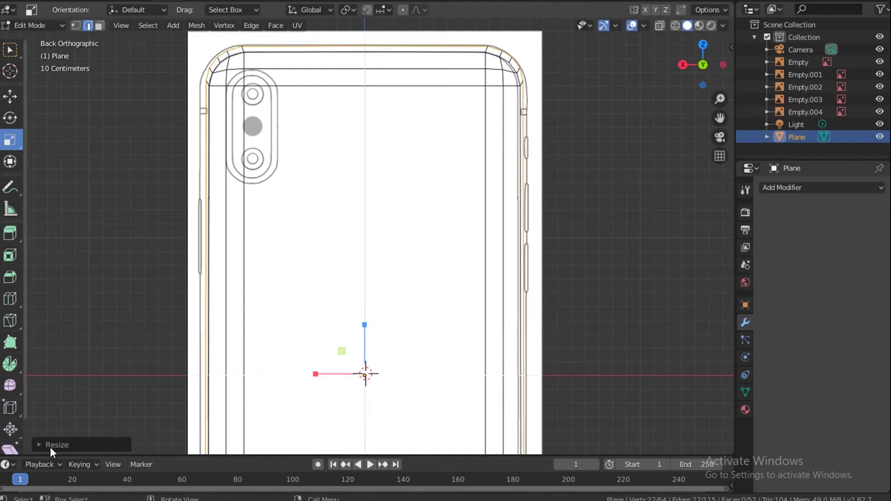
pyautogui.click(50, 447)
pyautogui.moveTo(313, 374); pyautogui.dragTo(311, 374)
pyautogui.hotkey('ctrl', 'z')
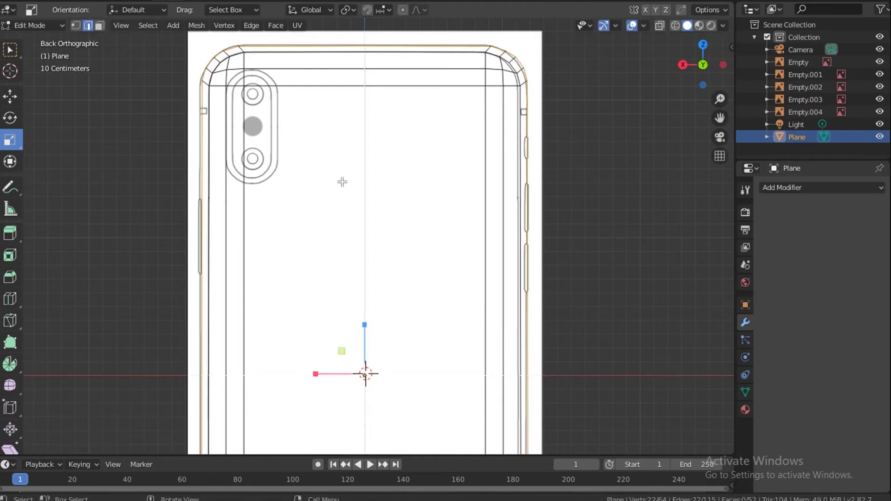
# Step: In the right side view, move the extruded boundary along Y toward the phone's front to form a side rim
pyautogui.press('`')
pyautogui.click(450, 165)
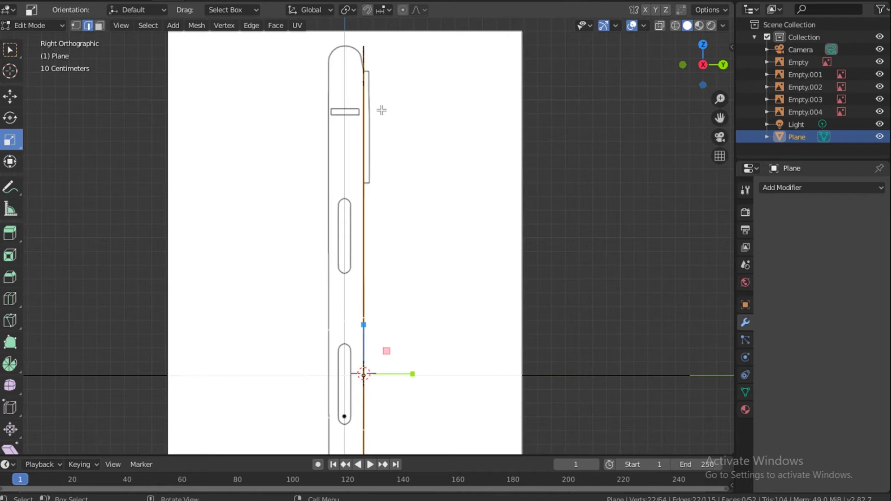
pyautogui.click(10, 96)
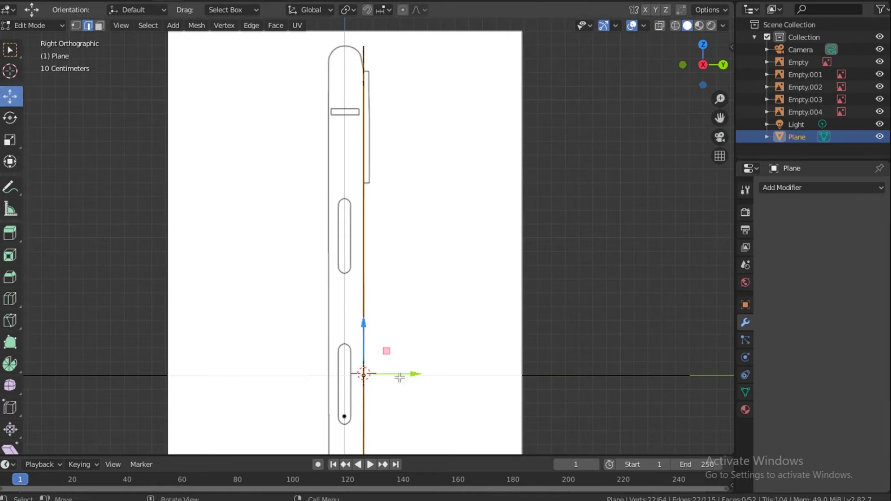
pyautogui.moveTo(412, 373); pyautogui.dragTo(401, 380)
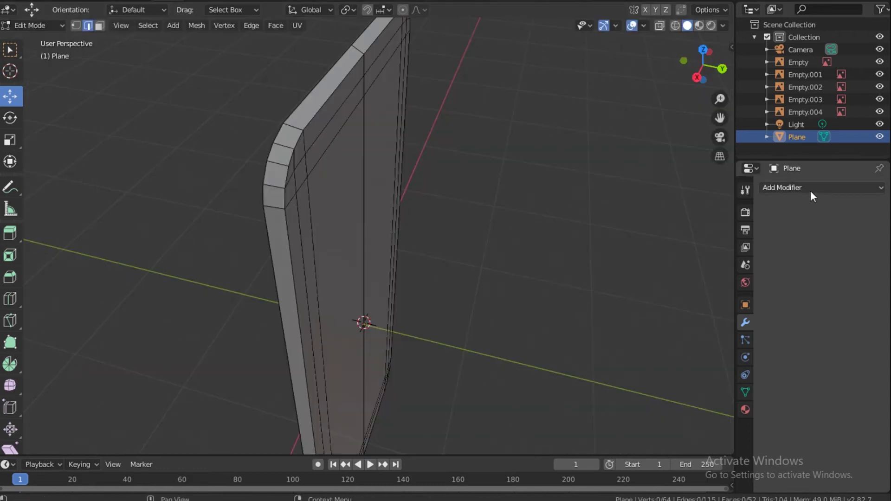
# Step: Add a Subdivision Surface modifier to the plane
pyautogui.click(810, 191)
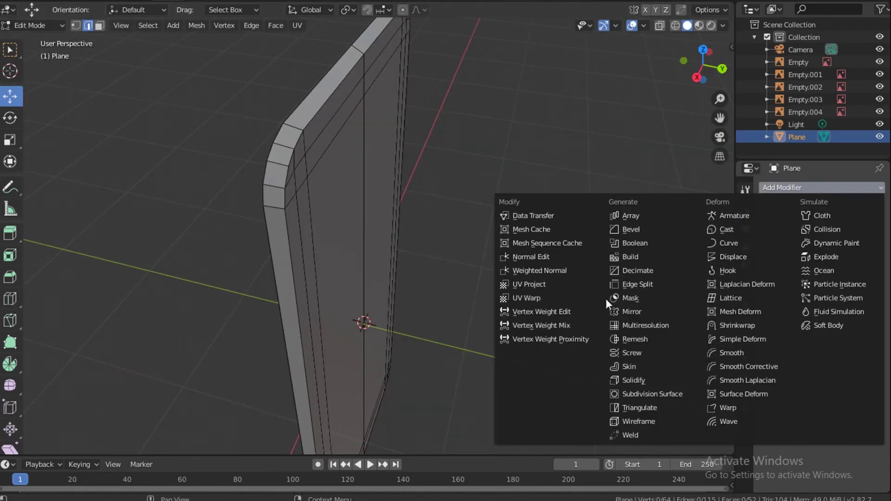
pyautogui.click(634, 393)
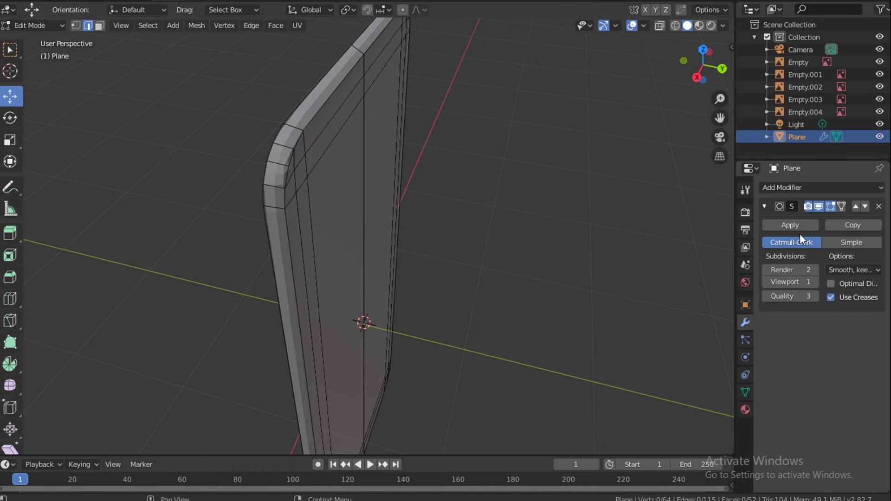
# Step: Set the Subdivision Surface modifier's viewport level to 3 and apply Shade Smooth to the plane
pyautogui.click(815, 283)
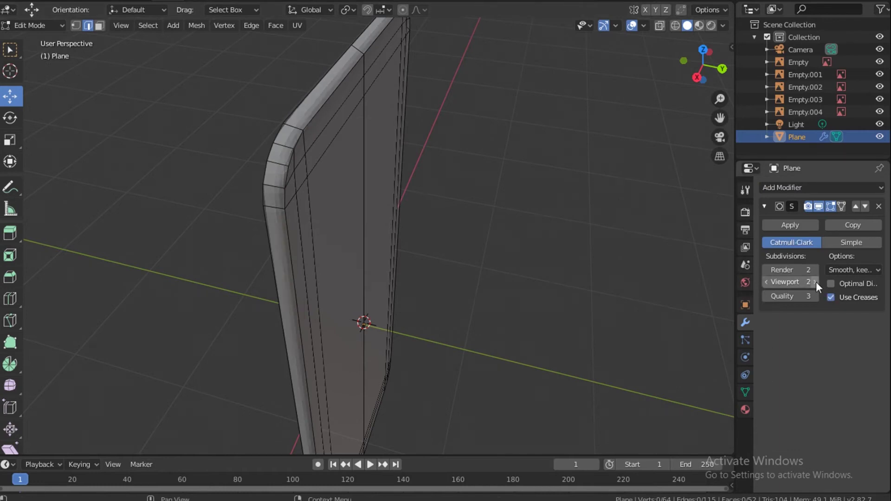
pyautogui.click(349, 114)
pyautogui.rightClick(357, 124)
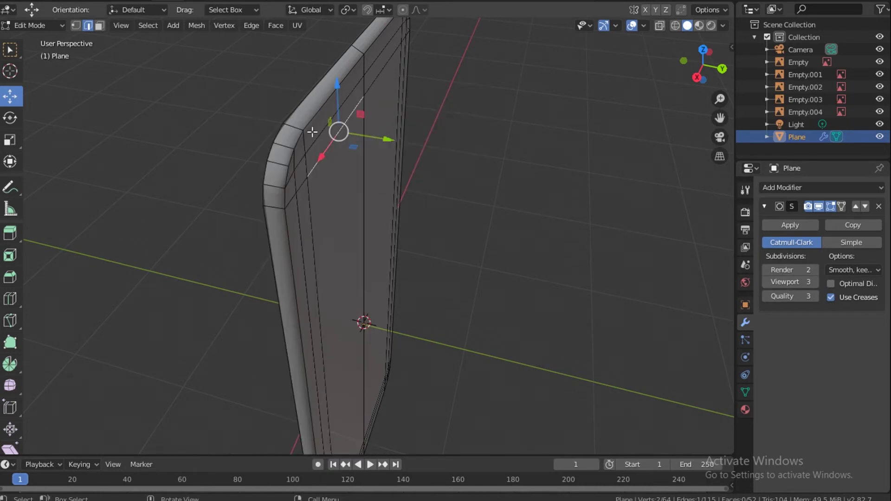
pyautogui.press('Tab')
pyautogui.rightClick(324, 115)
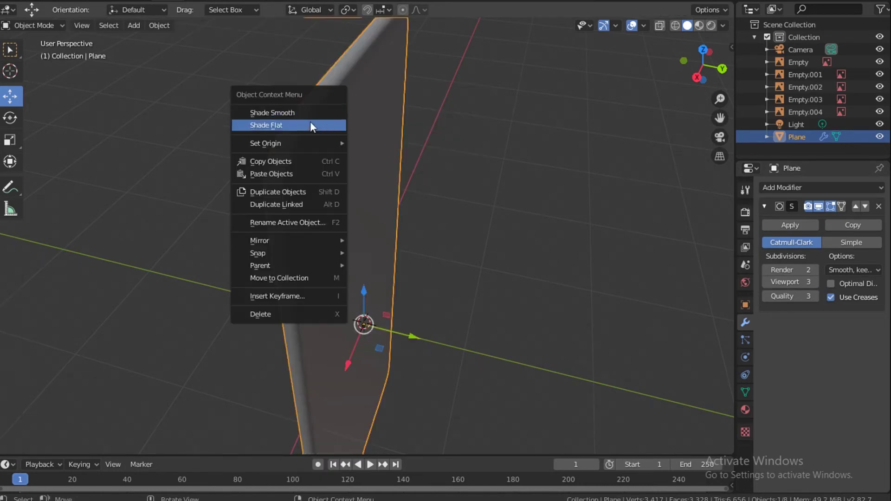
pyautogui.click(306, 113)
pyautogui.click(511, 135)
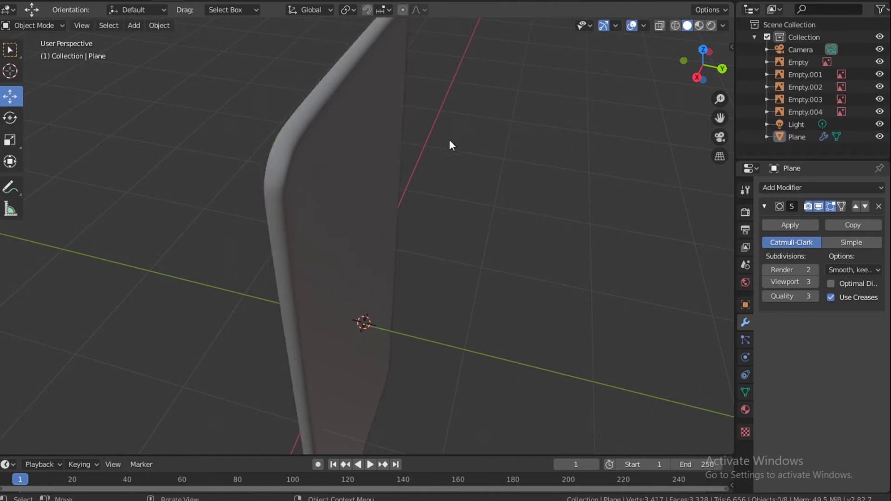
# Step: Inspect the smoothed back part and its rim from the side and the back
pyautogui.scroll(-2, 433, 145)
pyautogui.moveTo(704, 65); pyautogui.dragTo(738, 35)
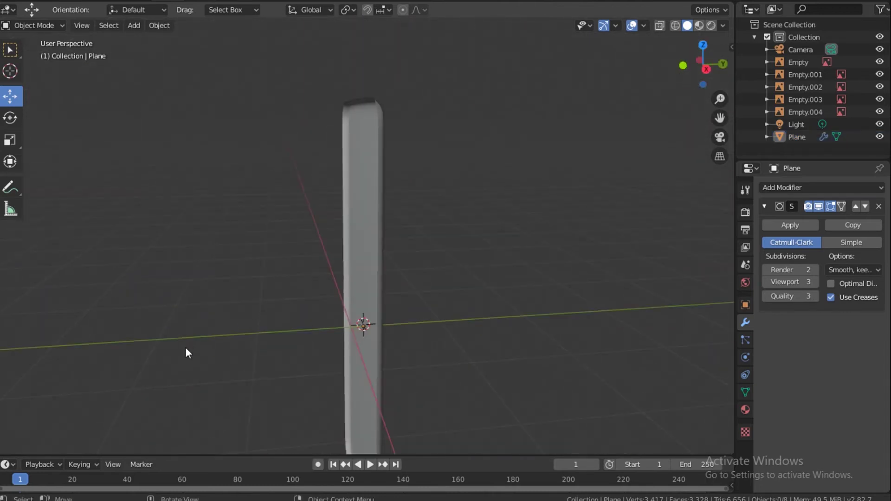
pyautogui.click(372, 236)
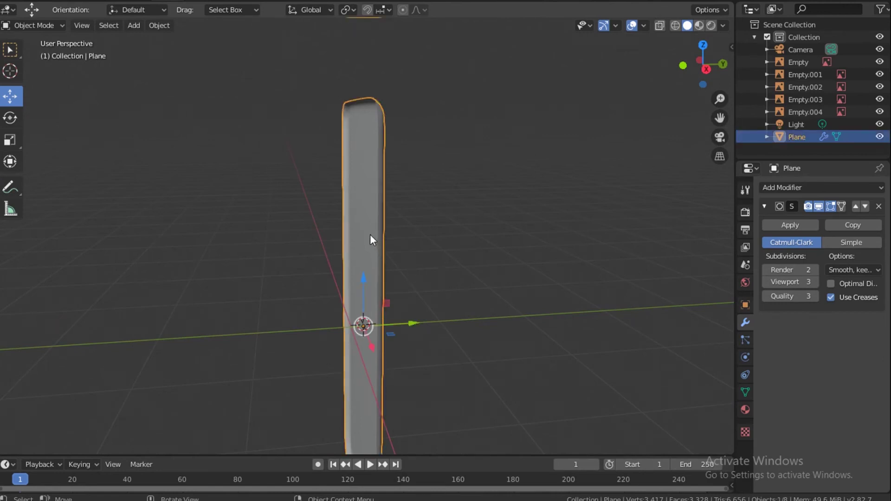
pyautogui.moveTo(369, 234); pyautogui.dragTo(375, 280, button='middle')
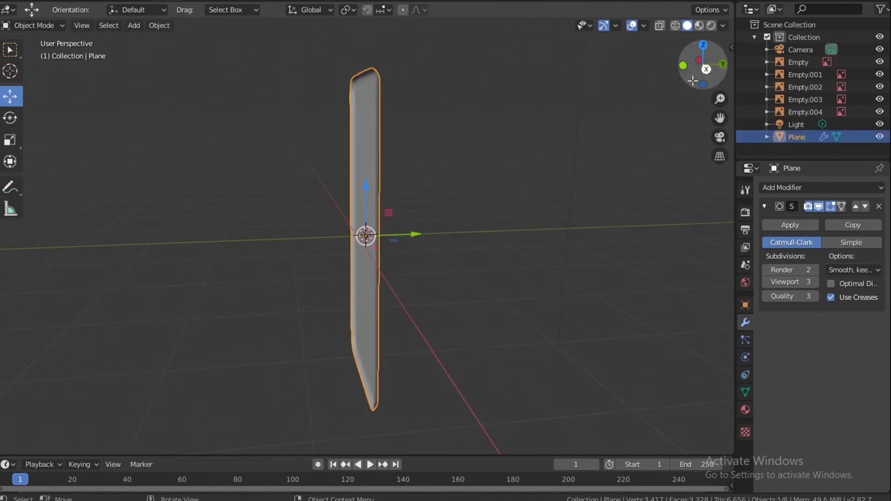
pyautogui.moveTo(691, 78); pyautogui.dragTo(637, 75)
pyautogui.moveTo(637, 74); pyautogui.dragTo(625, 84)
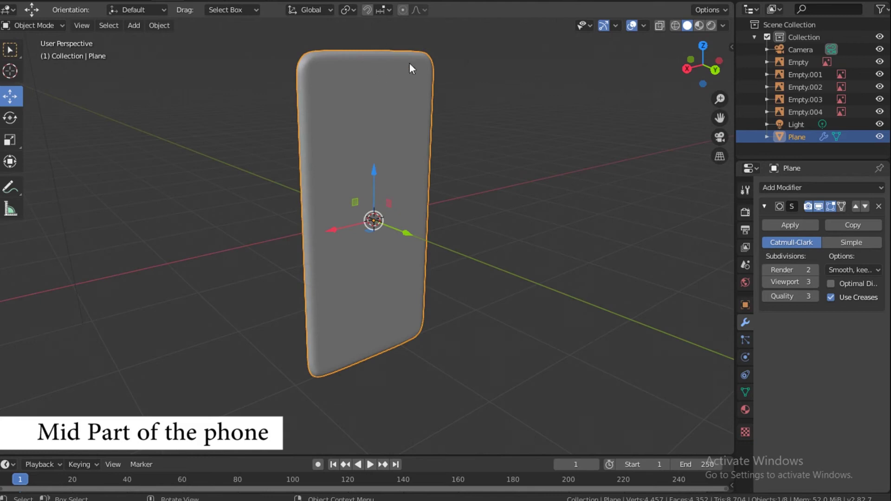
pyautogui.moveTo(690, 67); pyautogui.dragTo(157, 160)
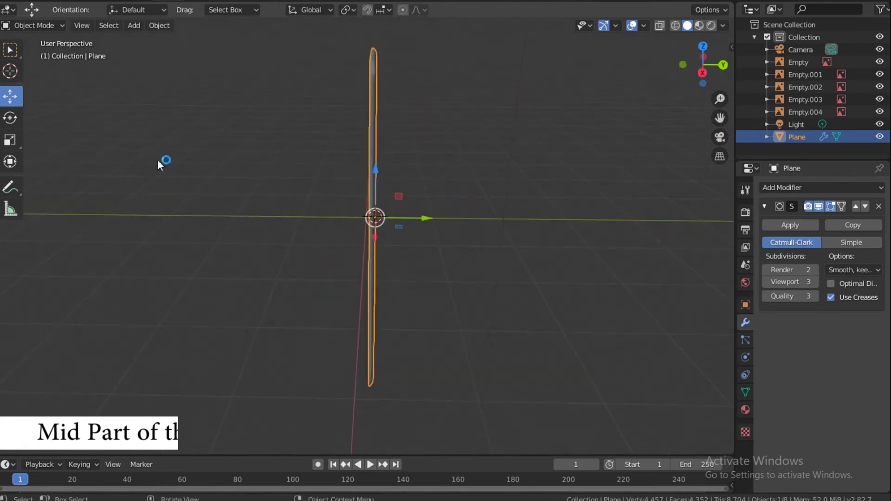
# Step: In Edit Mode, select the entire edge loop around the flat back's perimeter and separate it into its own object
pyautogui.press('`')
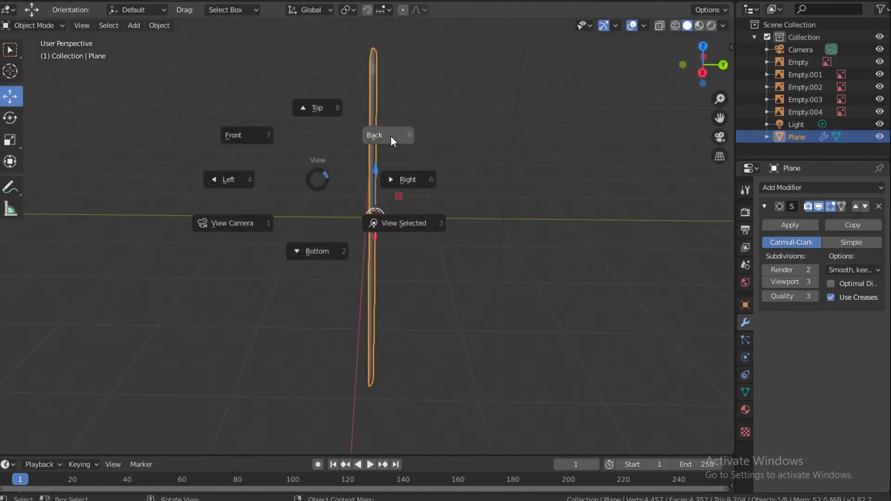
pyautogui.click(411, 183)
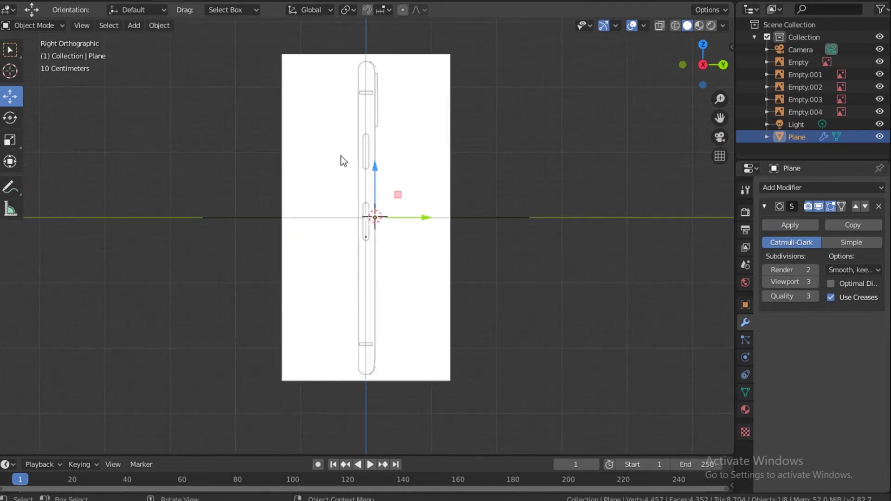
pyautogui.click(52, 27)
pyautogui.click(43, 57)
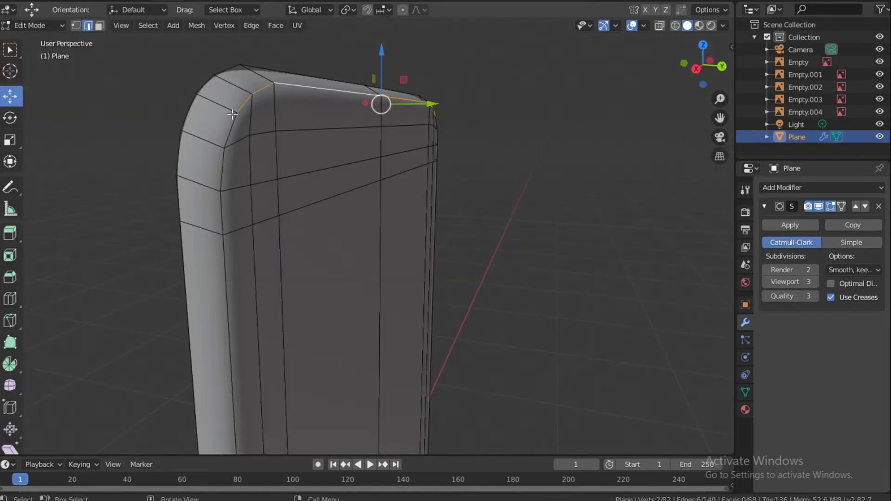
pyautogui.keyDown('shift'); pyautogui.doubleClick(233, 128); pyautogui.keyUp('shift')
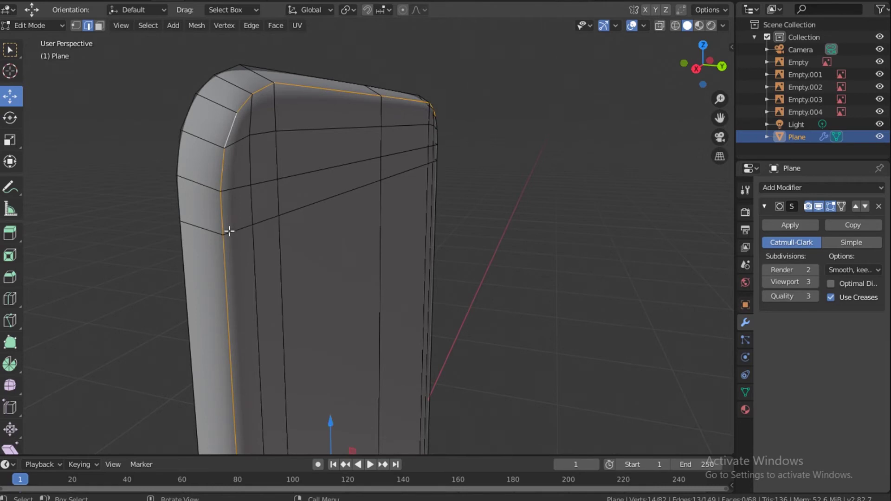
pyautogui.keyDown('shift'); pyautogui.doubleClick(440, 180); pyautogui.keyUp('shift')
pyautogui.keyDown('shift'); pyautogui.moveTo(453, 278); pyautogui.dragTo(445, 42, button='middle'); pyautogui.keyUp('shift')
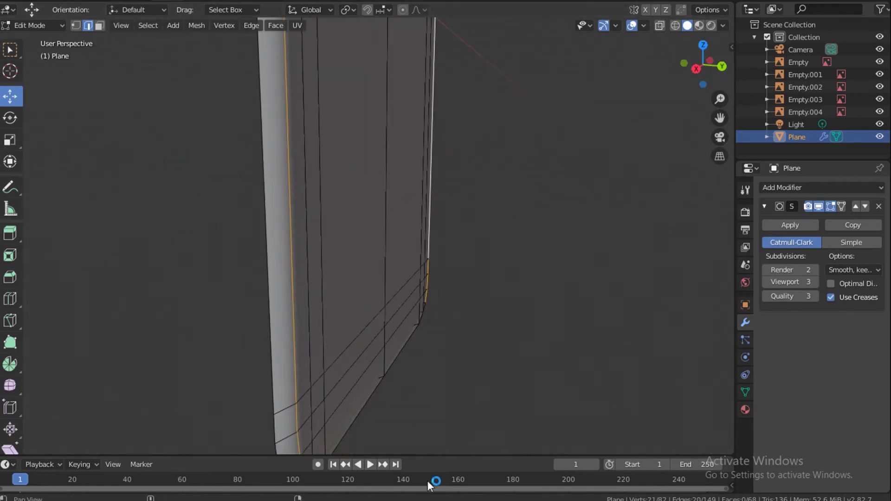
pyautogui.keyDown('shift'); pyautogui.moveTo(390, 403); pyautogui.dragTo(372, 271, button='middle'); pyautogui.keyUp('shift')
pyautogui.keyDown('shift'); pyautogui.doubleClick(372, 271); pyautogui.keyUp('shift')
pyautogui.press('ctrl+KP_1')
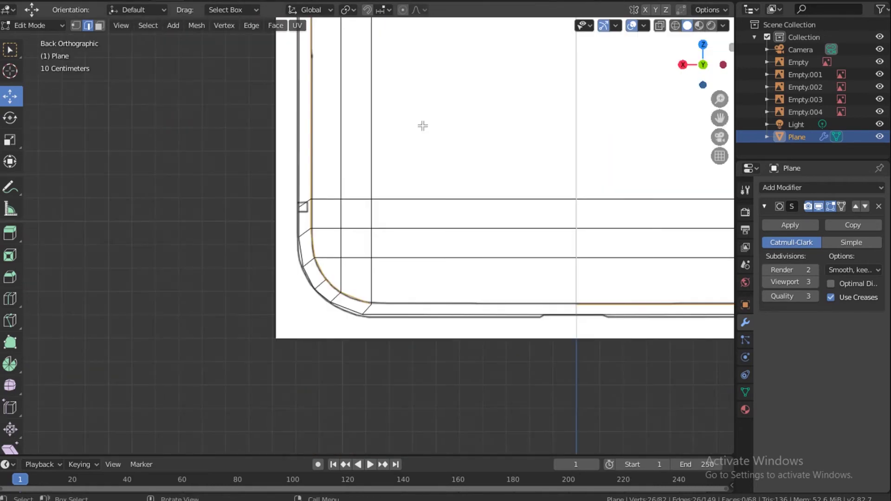
pyautogui.press('p')
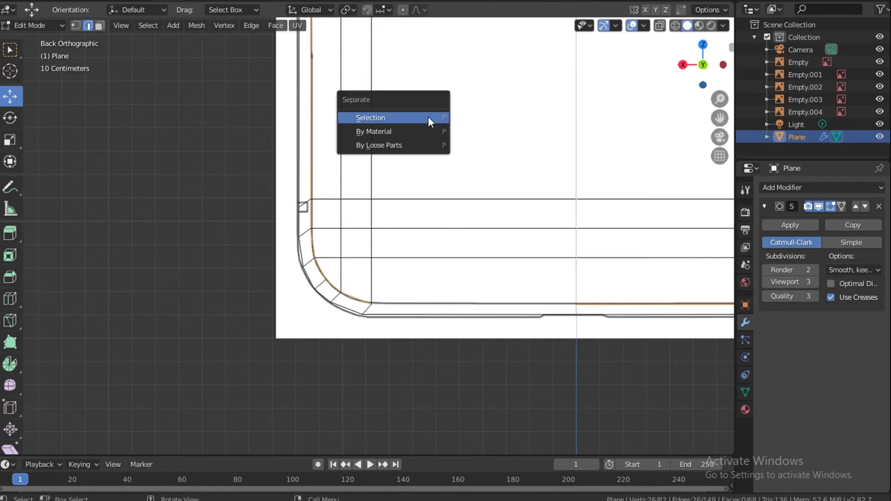
pyautogui.click(428, 117)
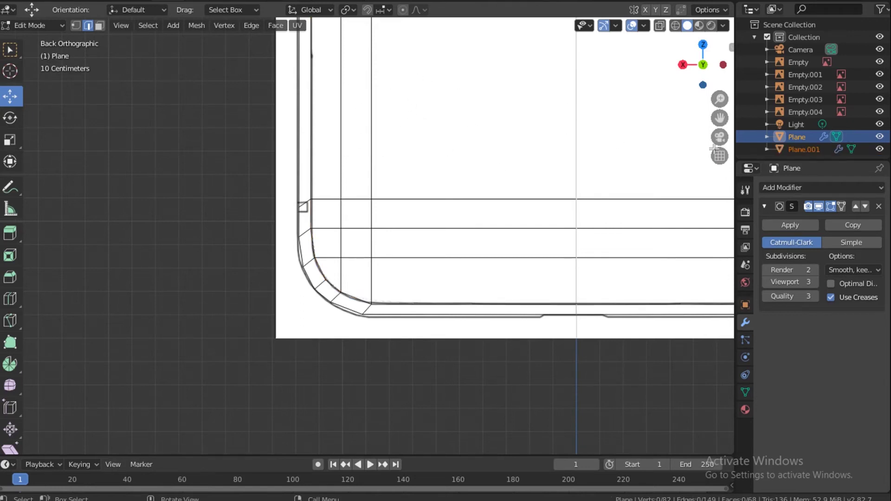
# Step: Switch editing from Plane to the separated loop Plane.001, select all its edges and show it in the right side view
pyautogui.click(836, 136)
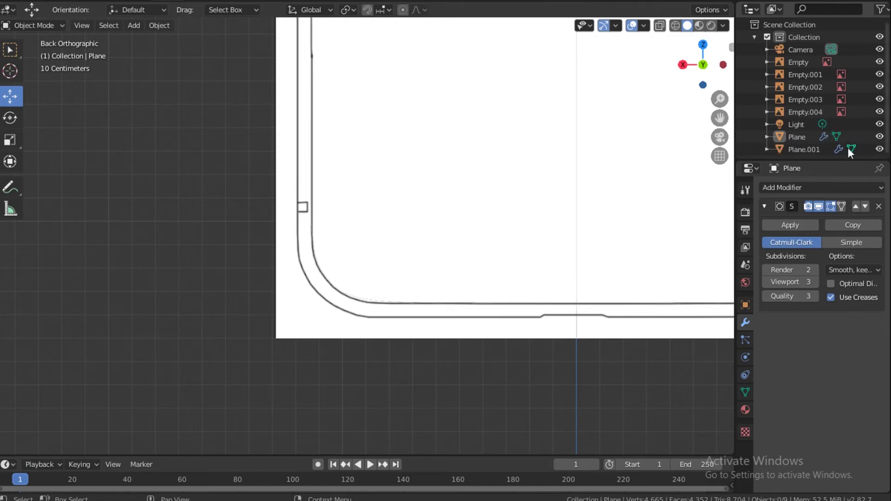
pyautogui.click(850, 149)
pyautogui.moveTo(308, 103); pyautogui.dragTo(341, 112, button='middle')
pyautogui.press('a')
pyautogui.press('KP_Decimal')
pyautogui.press('e')
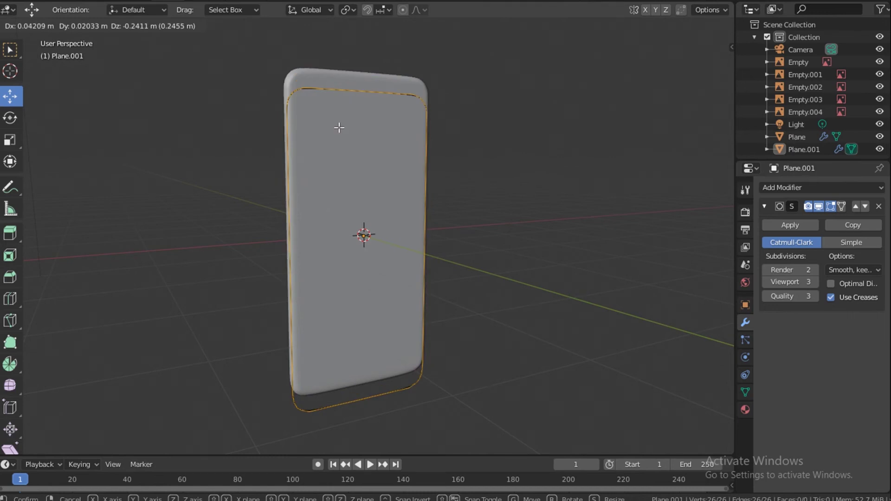
pyautogui.press('Escape')
pyautogui.press('`')
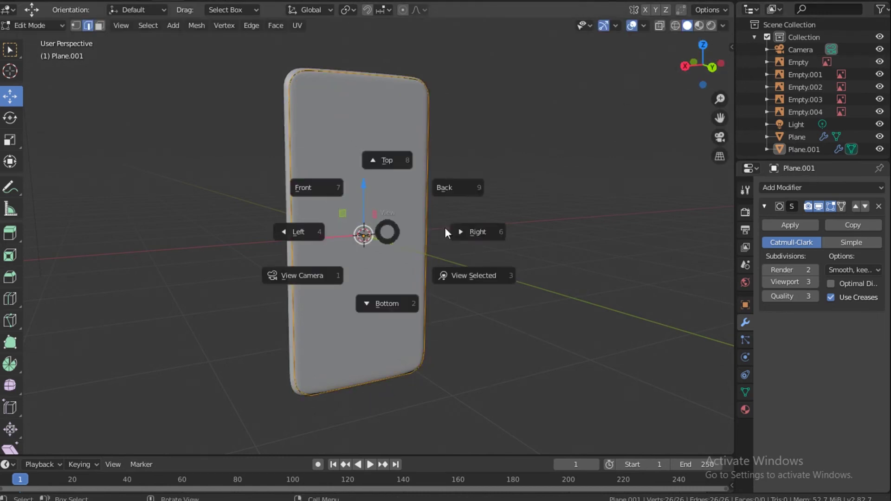
pyautogui.click(503, 235)
pyautogui.scroll(2, 368, 147)
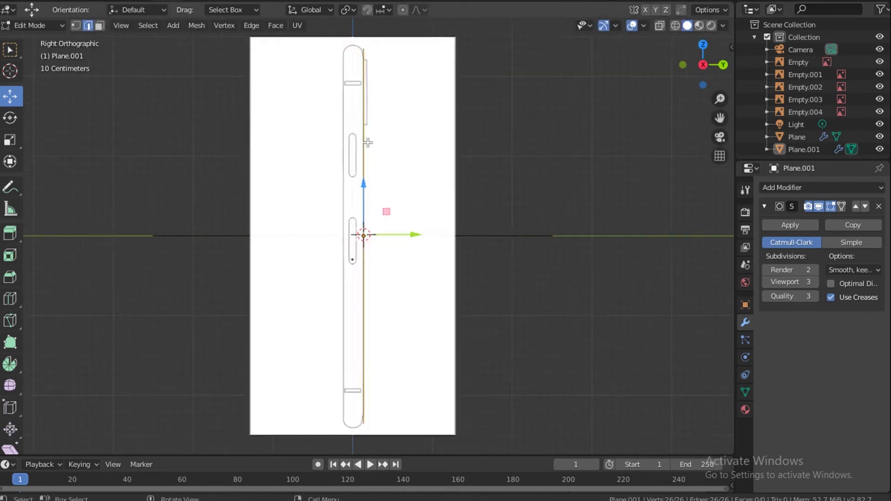
pyautogui.keyDown('shift'); pyautogui.moveTo(368, 143); pyautogui.dragTo(389, 213, button='middle'); pyautogui.keyUp('shift')
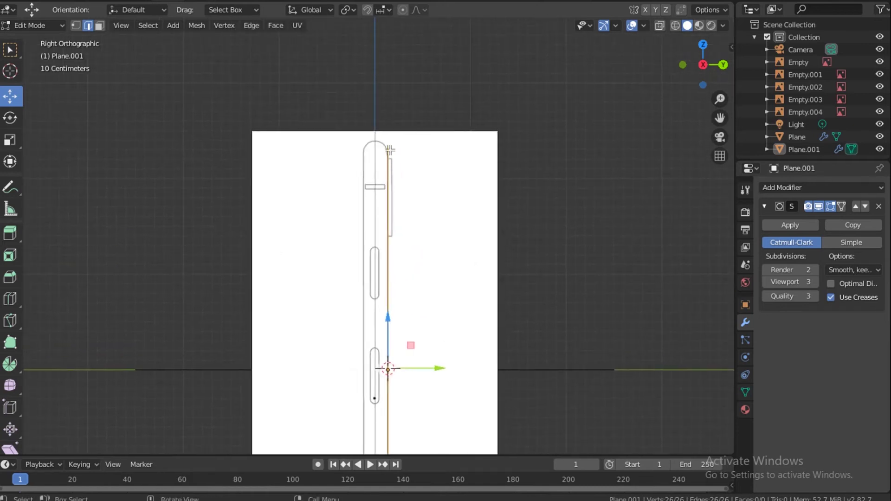
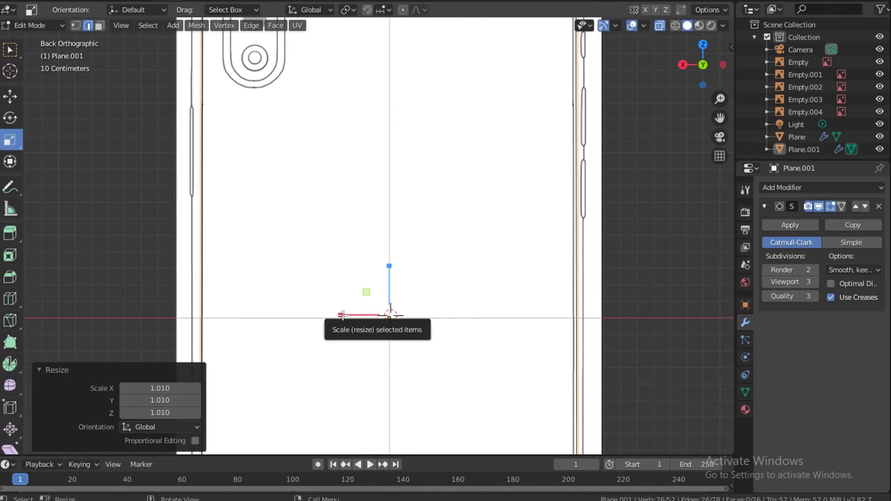
# Step: Scale the selected edge loop by 1.011 along X to match the blueprint's side outline in the back view
pyautogui.scroll(3, 342, 316)
pyautogui.moveTo(359, 373); pyautogui.dragTo(352, 371)
pyautogui.scroll(-4, 348, 236)
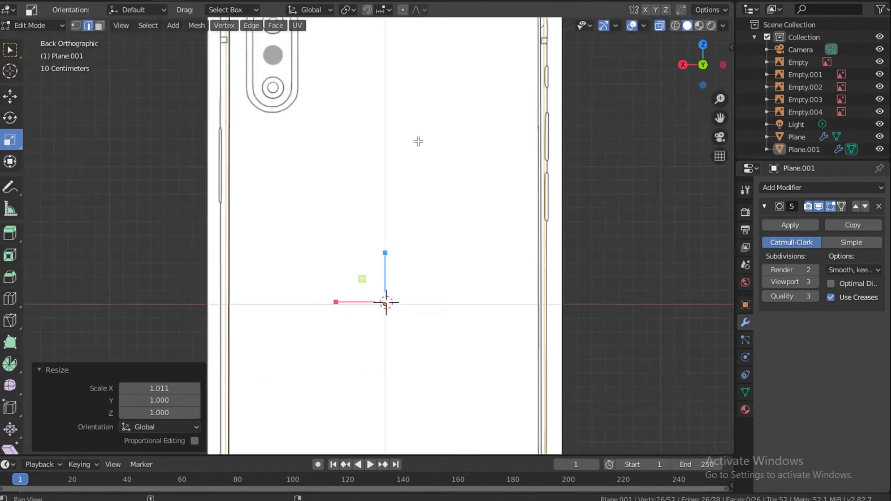
# Step: In the right side view, extrude the loop about -0.0707 m along Y and scale it by 1.009 to follow the rounded outline
pyautogui.press('`')
pyautogui.click(417, 261)
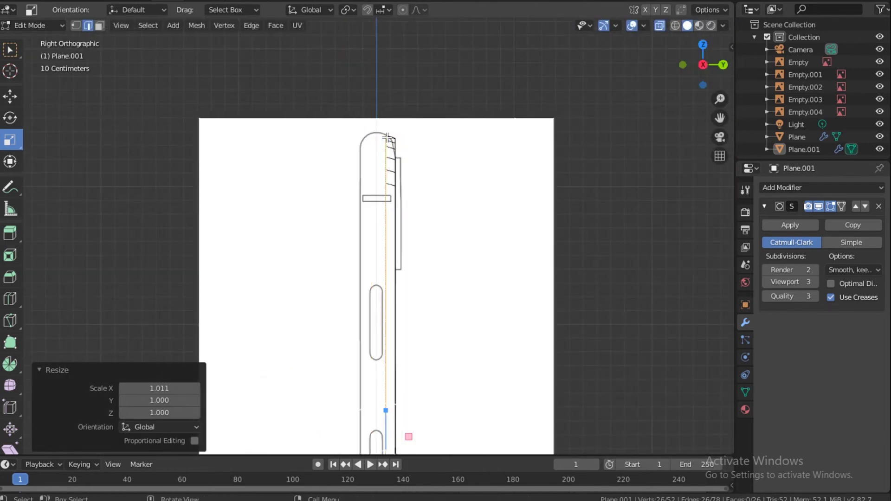
pyautogui.scroll(3, 388, 137)
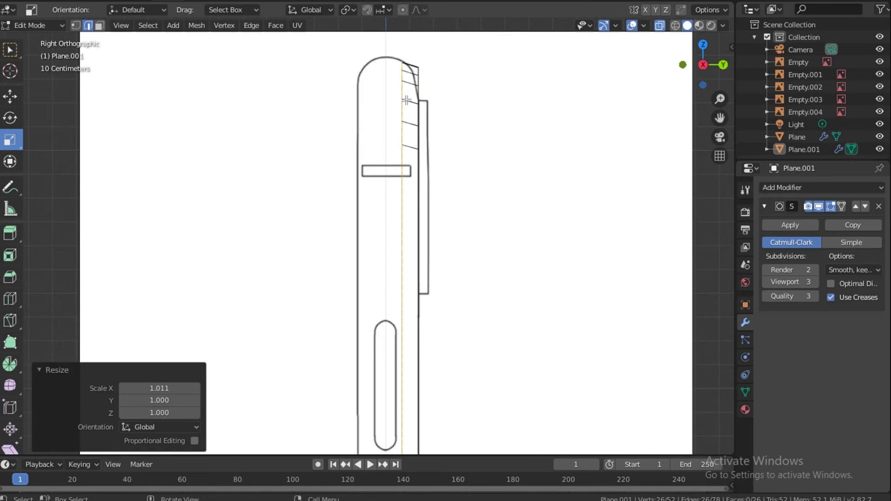
pyautogui.press('e')
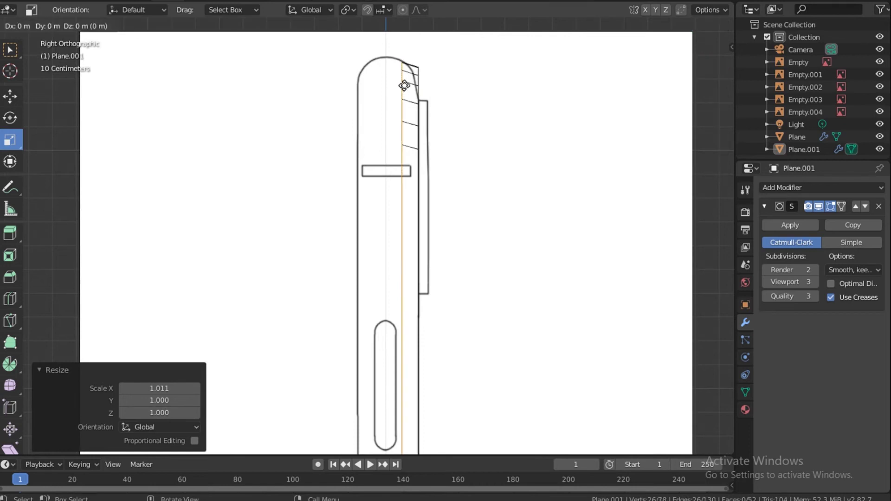
pyautogui.press('y')
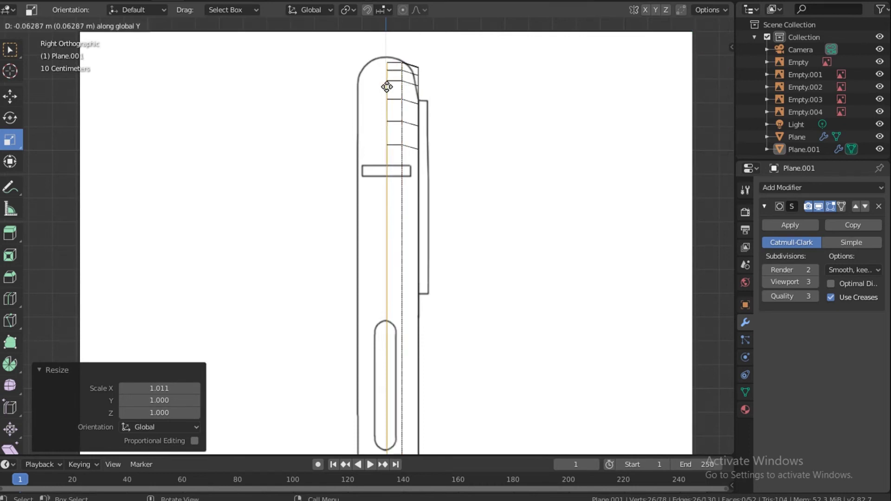
pyautogui.click(387, 86)
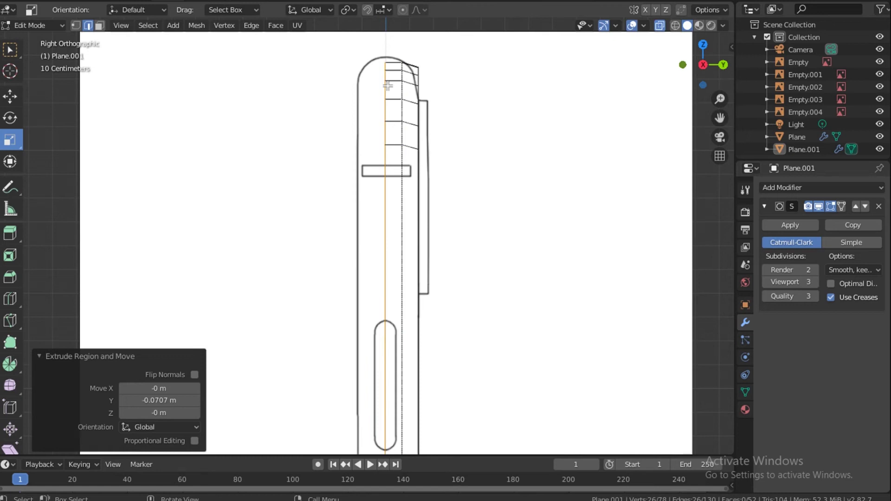
pyautogui.press('s')
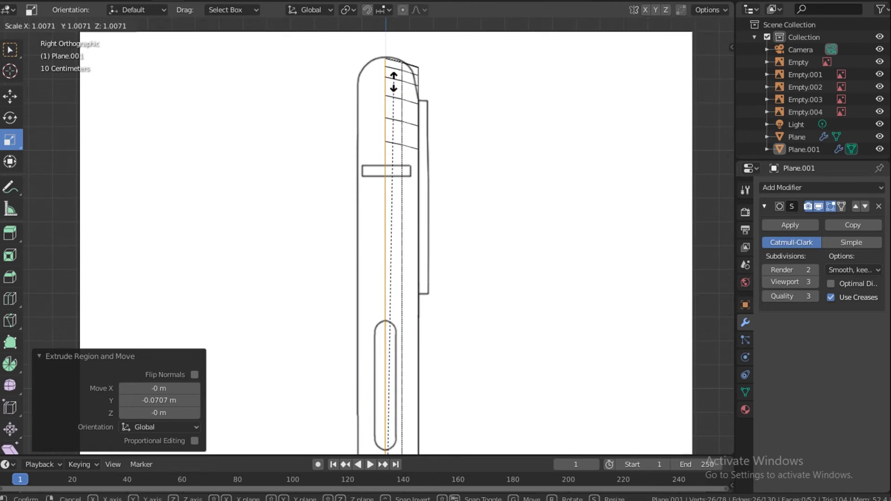
pyautogui.click(393, 81)
# Step: Extrude the loop another -0.0681 m or so along Y and scale it by 0.990 to follow the outline's front curve
pyautogui.press('e')
pyautogui.press('y')
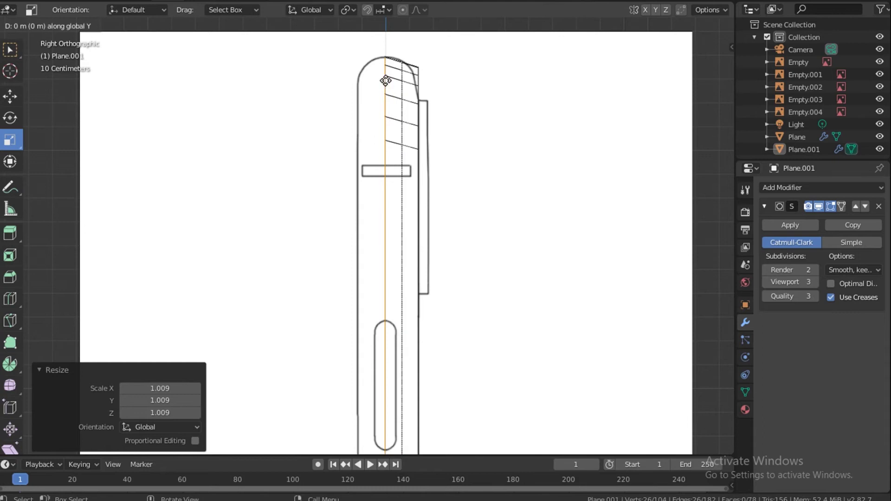
pyautogui.click(380, 81)
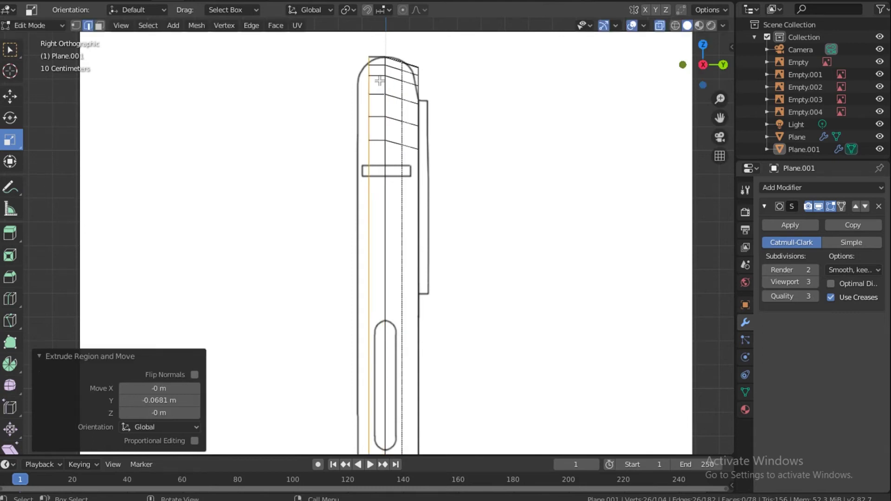
pyautogui.press('s')
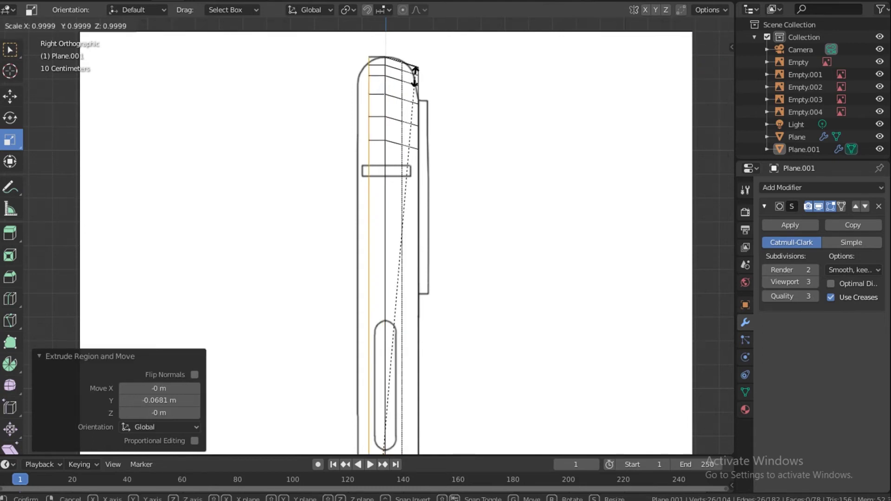
pyautogui.click(412, 82)
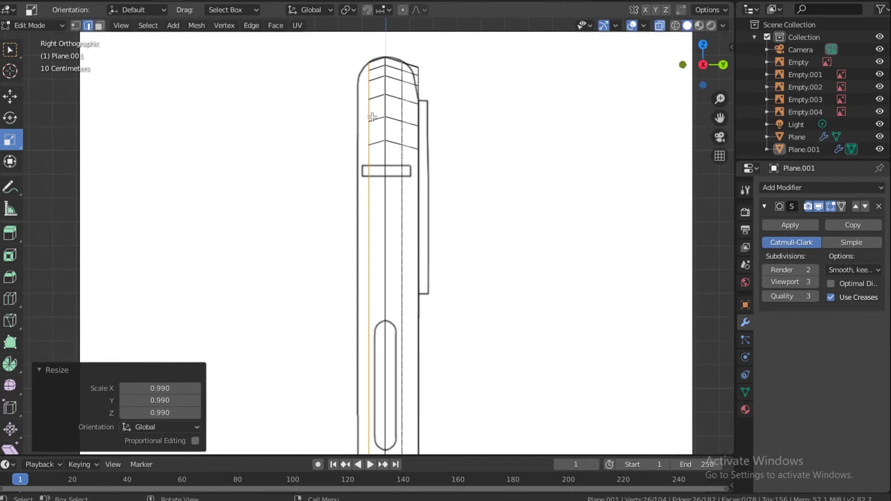
pyautogui.press('`')
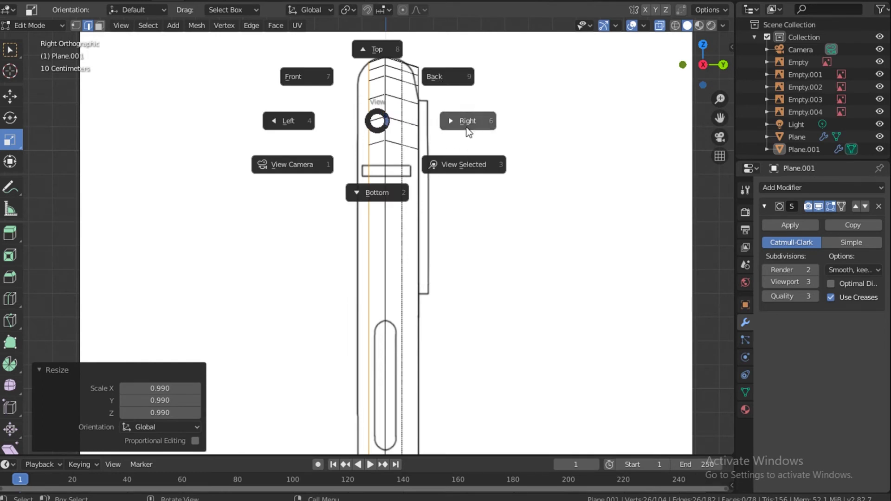
# Step: In the back view, scale the selected front edge loop by 1.012 along X to match the blueprint's side outline
pyautogui.click(450, 83)
pyautogui.keyDown('shift'); pyautogui.moveTo(269, 274); pyautogui.dragTo(474, 114, button='middle'); pyautogui.keyUp('shift')
pyautogui.keyDown('shift'); pyautogui.moveTo(208, 215); pyautogui.dragTo(242, 99, button='middle'); pyautogui.keyUp('shift')
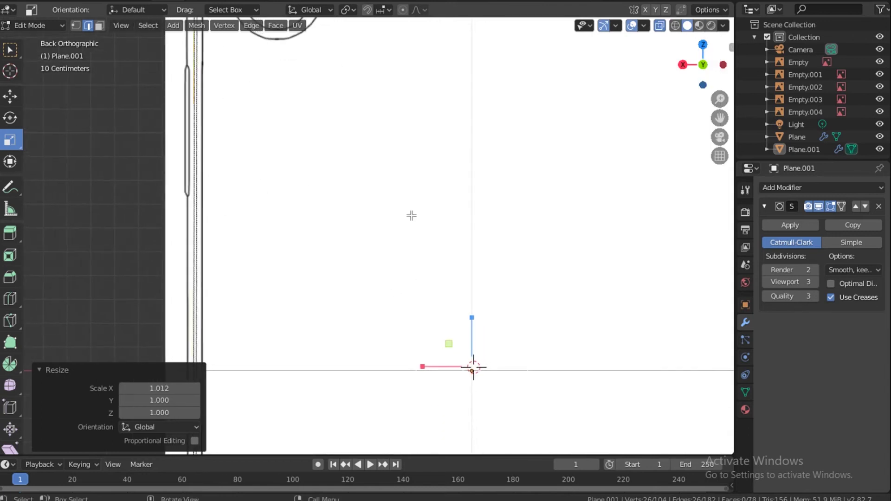
pyautogui.keyDown('shift'); pyautogui.moveTo(369, 298); pyautogui.dragTo(364, 452, button='middle'); pyautogui.keyUp('shift')
pyautogui.keyDown('shift'); pyautogui.scroll(5, 327, 218); pyautogui.keyUp('shift')
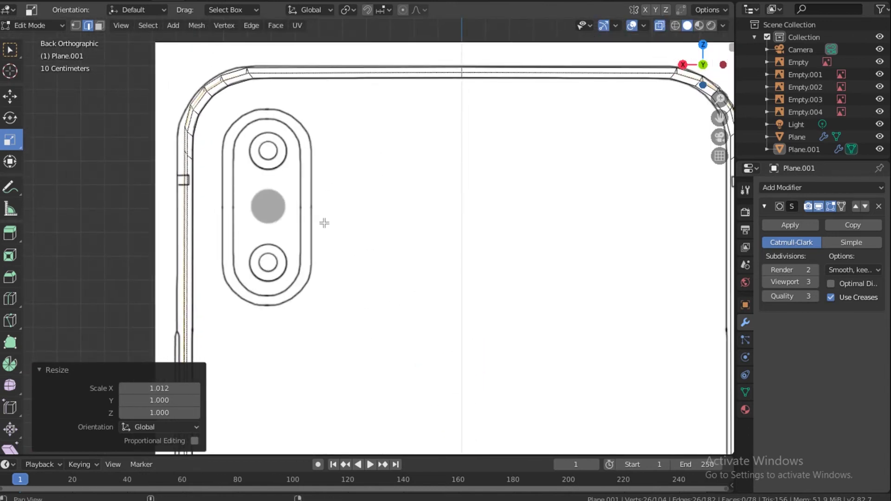
# Step: Select the frame's outermost middle edge loop and scale it by 1.025 along X to reach the blueprint's side outline
pyautogui.keyDown('alt'); pyautogui.click(239, 70); pyautogui.keyUp('alt')
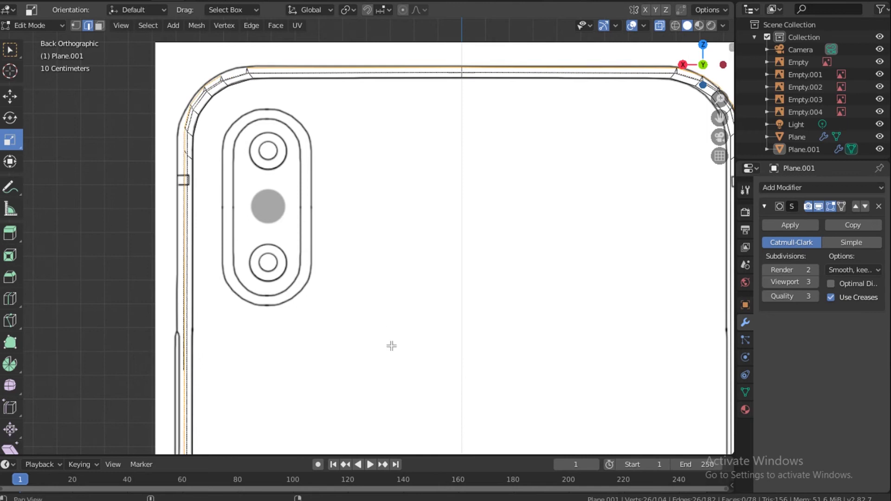
pyautogui.keyDown('shift'); pyautogui.scroll(-20, 388, 133); pyautogui.keyUp('shift')
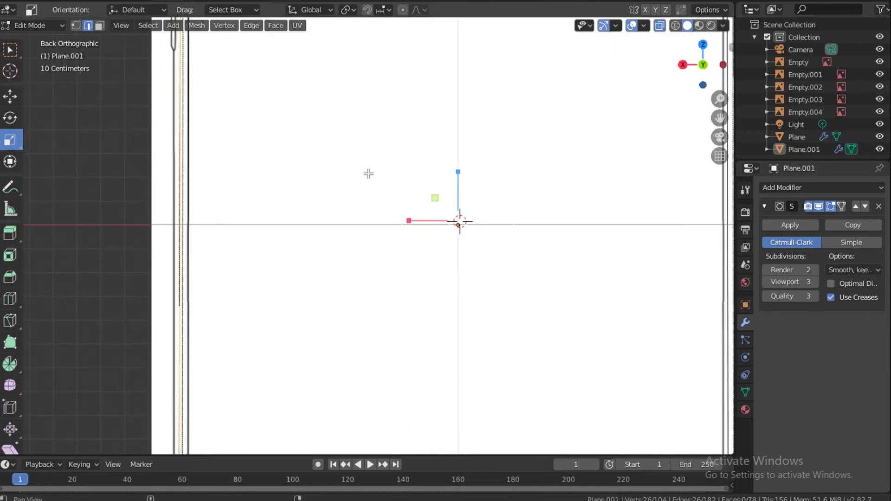
pyautogui.moveTo(407, 223); pyautogui.dragTo(406, 222)
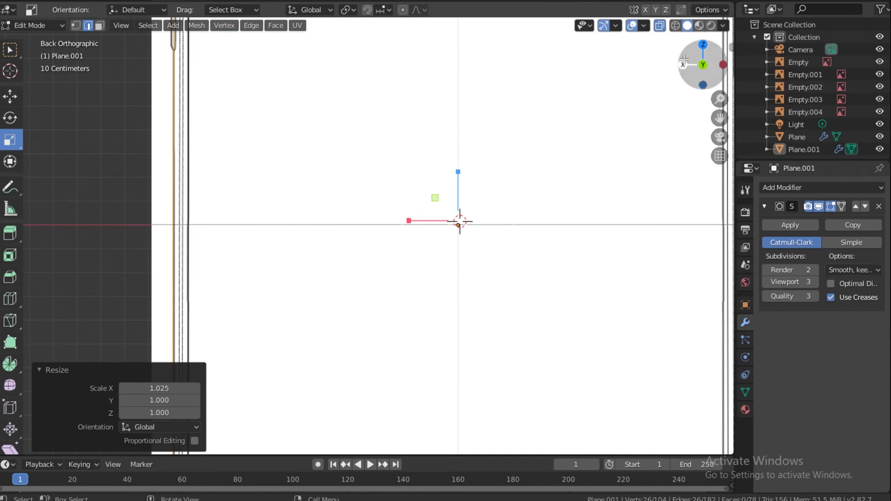
# Step: Turn off X-ray, inspect the frame in Object Mode, and hide the back part Plane while editing Plane.001
pyautogui.moveTo(684, 60); pyautogui.dragTo(632, 109)
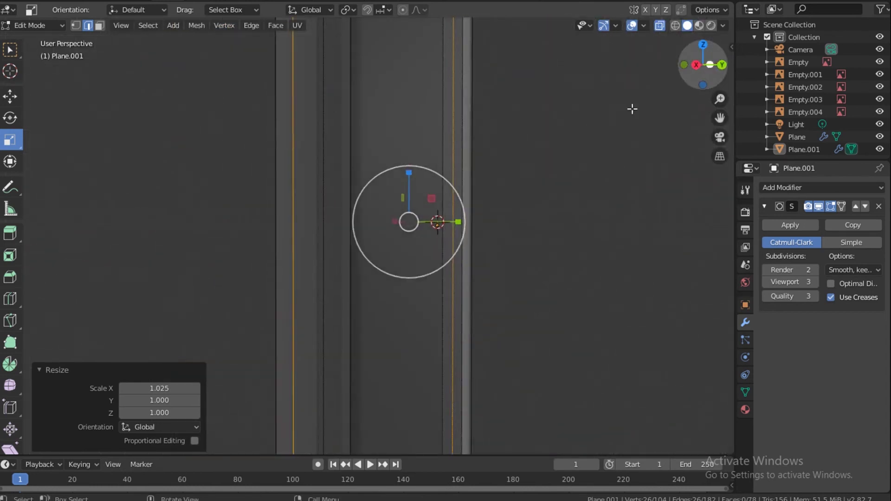
pyautogui.scroll(-1, 468, 195)
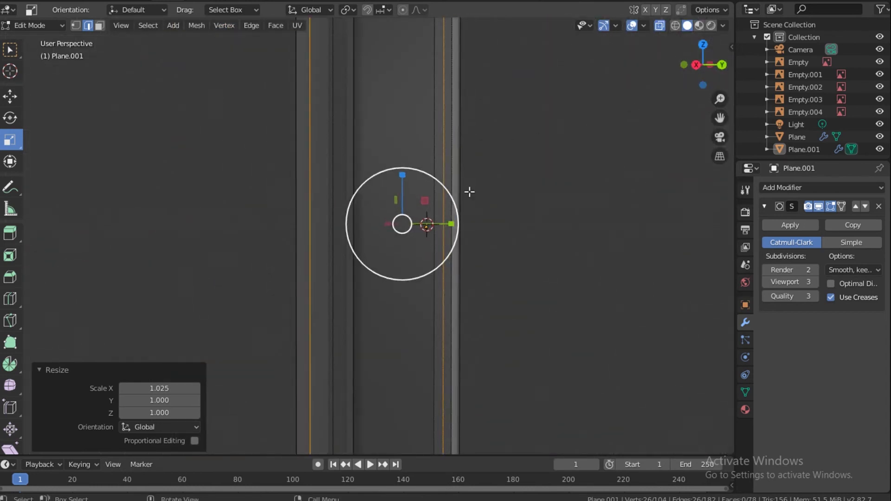
pyautogui.click(664, 25)
pyautogui.scroll(-4, 528, 129)
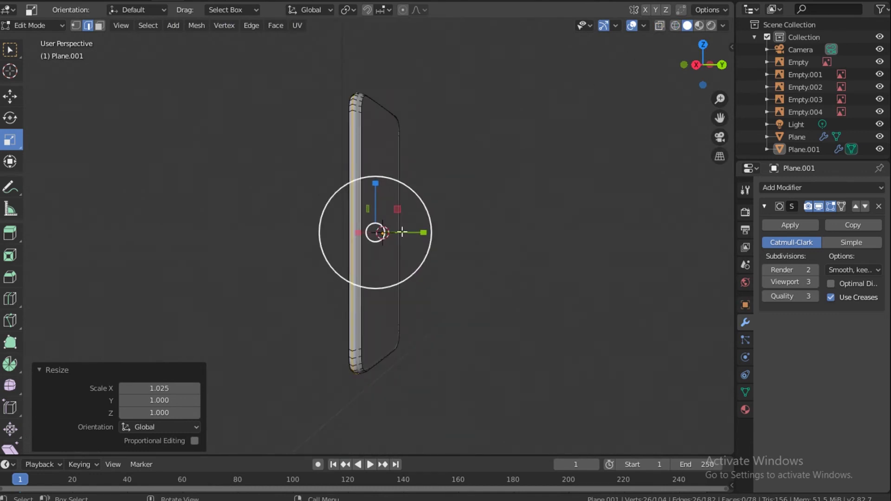
pyautogui.press('Tab')
pyautogui.moveTo(706, 60); pyautogui.dragTo(470, 65)
pyautogui.scroll(3, 419, 171)
pyautogui.press('Tab')
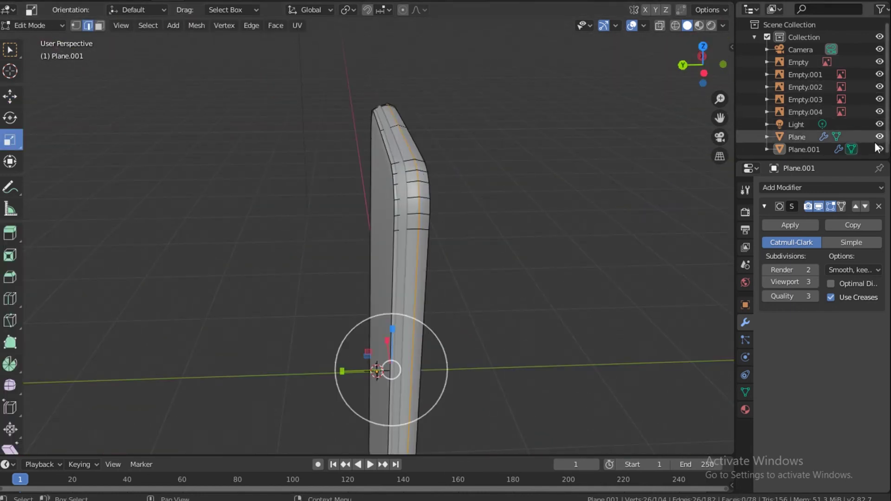
pyautogui.click(880, 138)
# Step: Select the edge loop between the frame's middle and back edge and scale it by 1.004 in the right side view
pyautogui.click(426, 167)
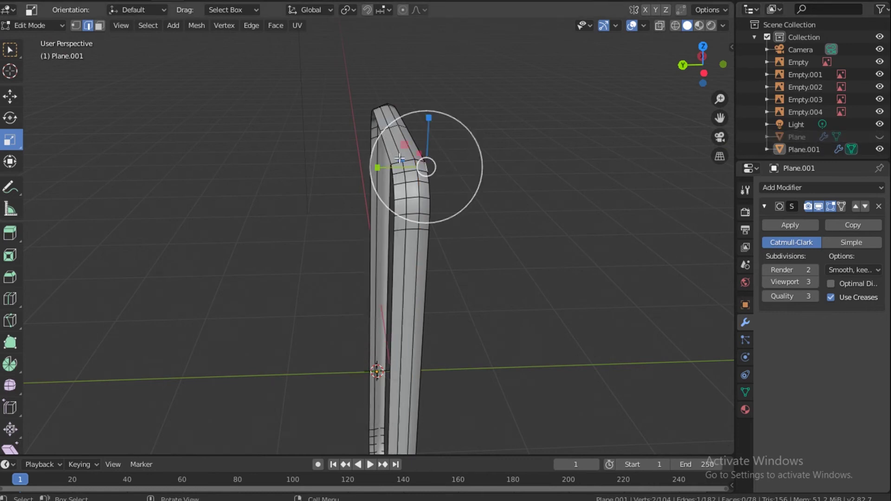
pyautogui.doubleClick(396, 149)
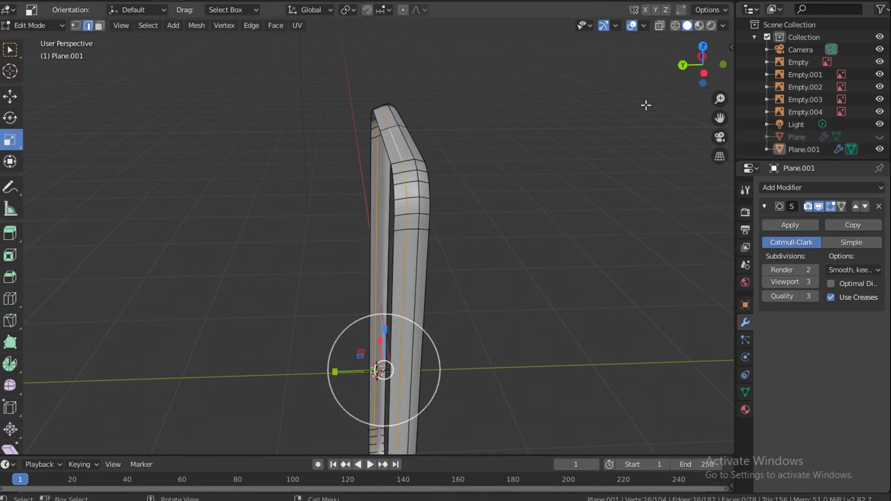
pyautogui.moveTo(700, 77)
pyautogui.mouseDown()
pyautogui.moveTo(640, 82)
pyautogui.moveTo(667, 78)
pyautogui.moveTo(636, 66)
pyautogui.moveTo(695, 70)
pyautogui.mouseUp()
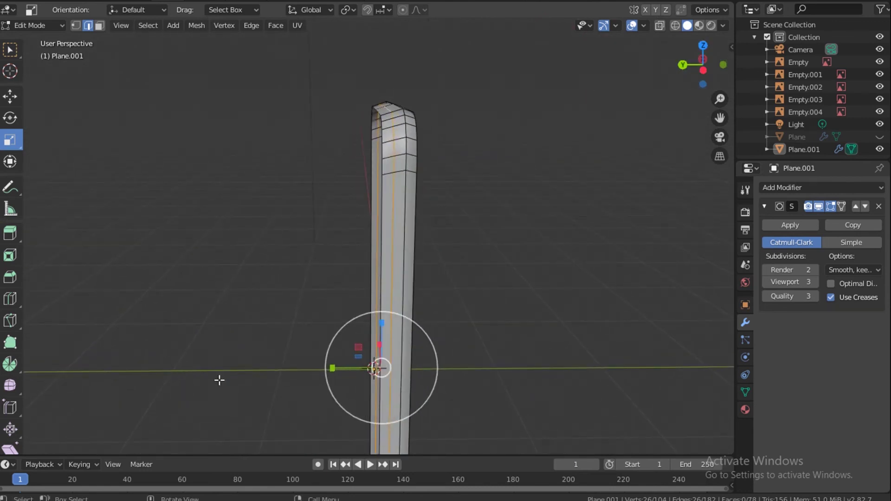
pyautogui.press('`')
pyautogui.click(335, 309)
pyautogui.scroll(4, 364, 123)
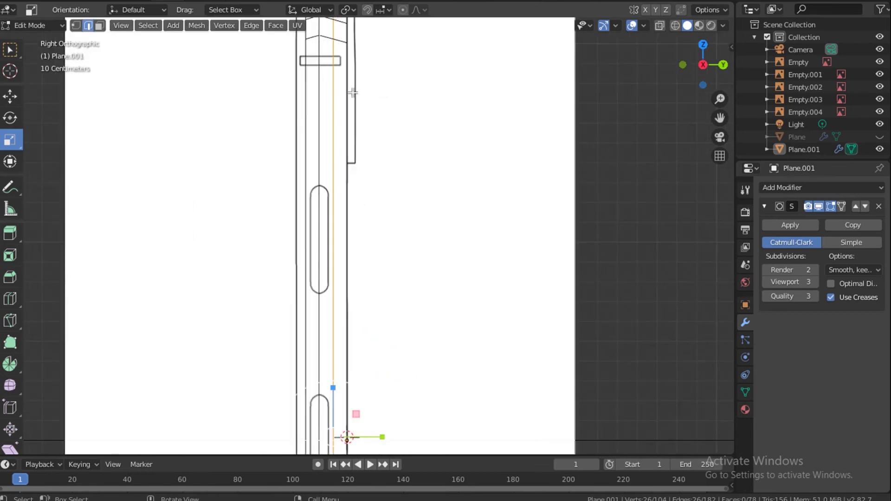
pyautogui.keyDown('shift'); pyautogui.moveTo(346, 233); pyautogui.dragTo(346, 242, button='middle'); pyautogui.keyUp('shift')
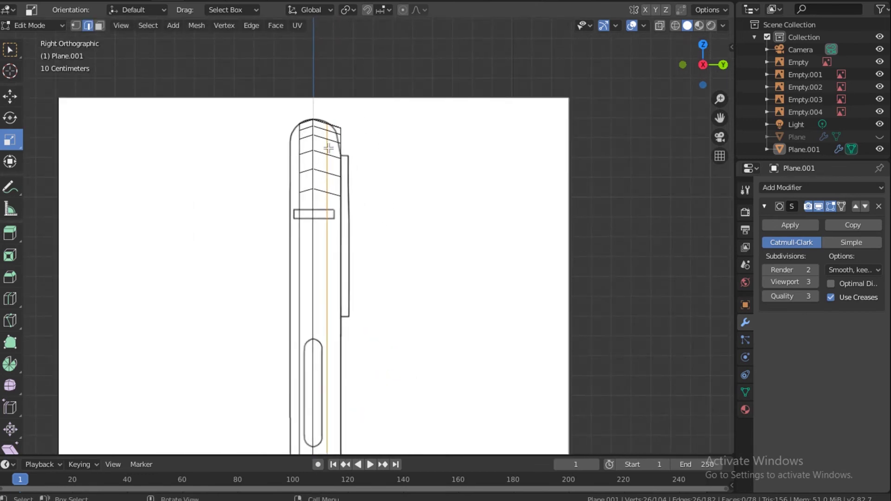
pyautogui.press('s')
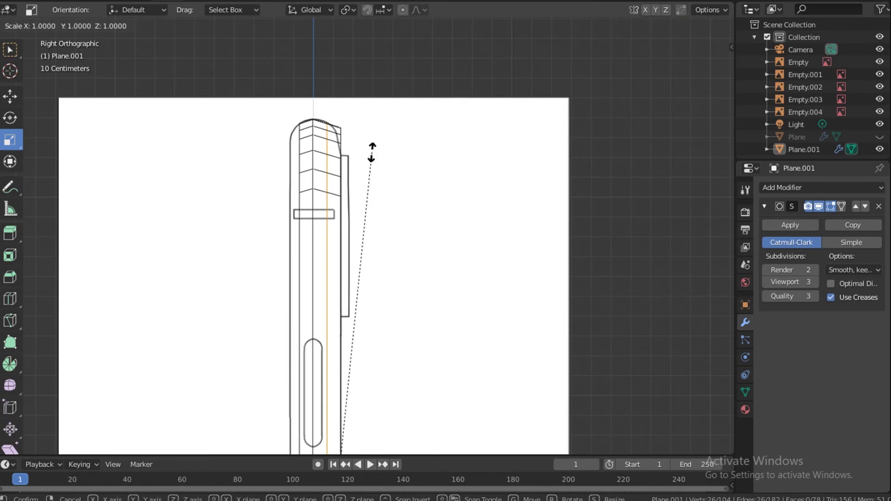
pyautogui.click(375, 148)
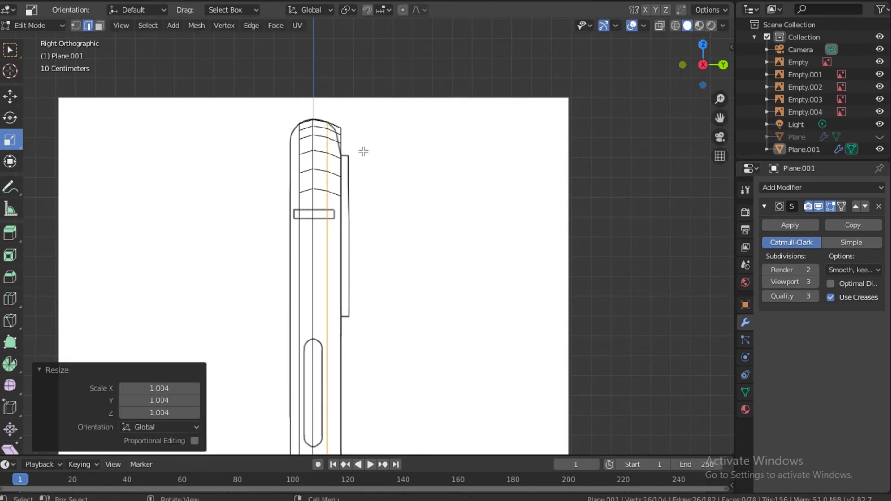
# Step: Scale the same edge loop slightly outward along X in the back view and return to Object Mode
pyautogui.press('Tab')
pyautogui.moveTo(320, 265); pyautogui.dragTo(278, 279, button='middle')
pyautogui.moveTo(399, 262); pyautogui.dragTo(180, 294, button='middle')
pyautogui.click(378, 255)
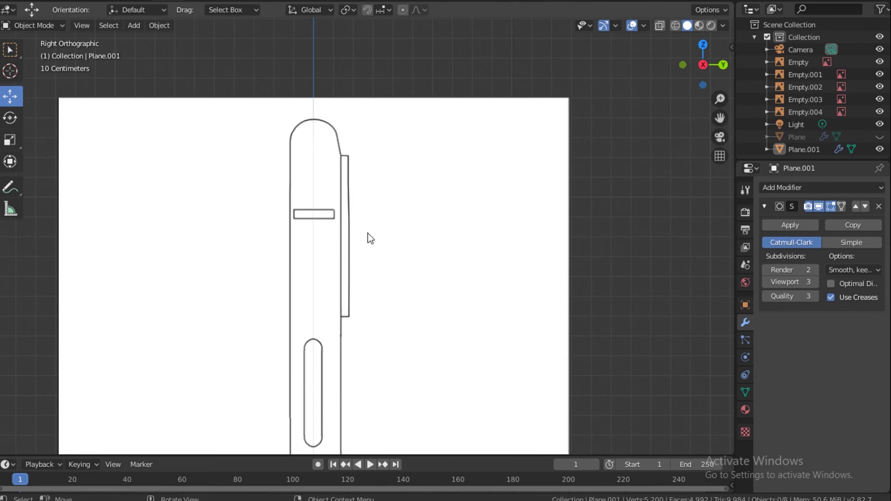
pyautogui.press('`')
pyautogui.click(371, 163)
pyautogui.press('`')
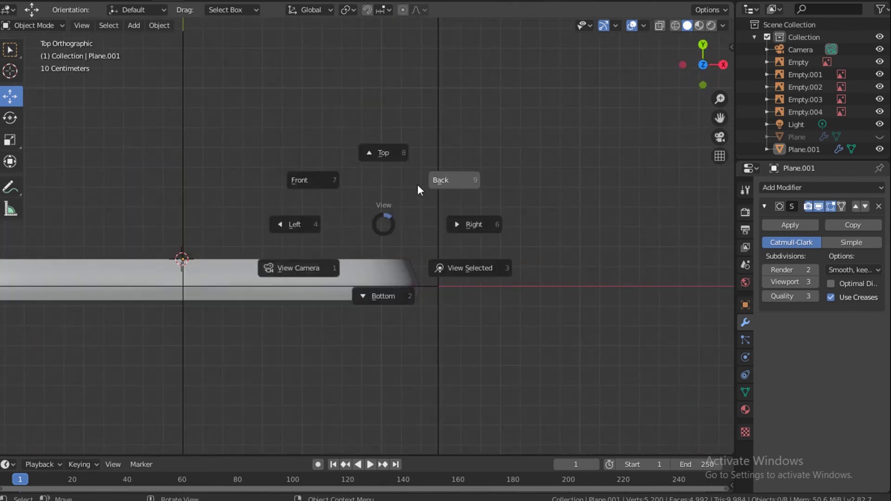
pyautogui.click(417, 186)
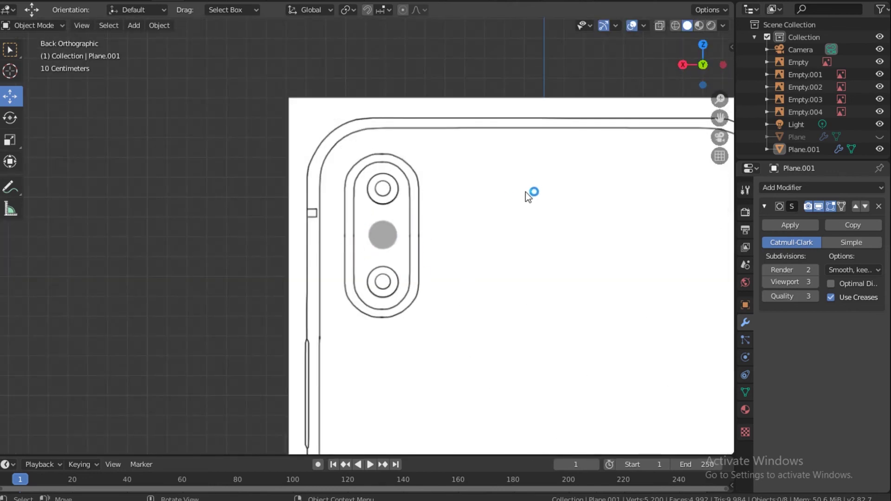
pyautogui.press('Tab')
pyautogui.keyDown('shift'); pyautogui.moveTo(469, 351); pyautogui.dragTo(302, 126, button='middle'); pyautogui.keyUp('shift')
pyautogui.moveTo(358, 246)
pyautogui.keyDown('shift'); pyautogui.mouseDown(button='middle')
pyautogui.moveTo(358, 214)
pyautogui.moveTo(396, 153)
pyautogui.moveTo(387, 140)
pyautogui.mouseUp(button='middle'); pyautogui.keyUp('shift')
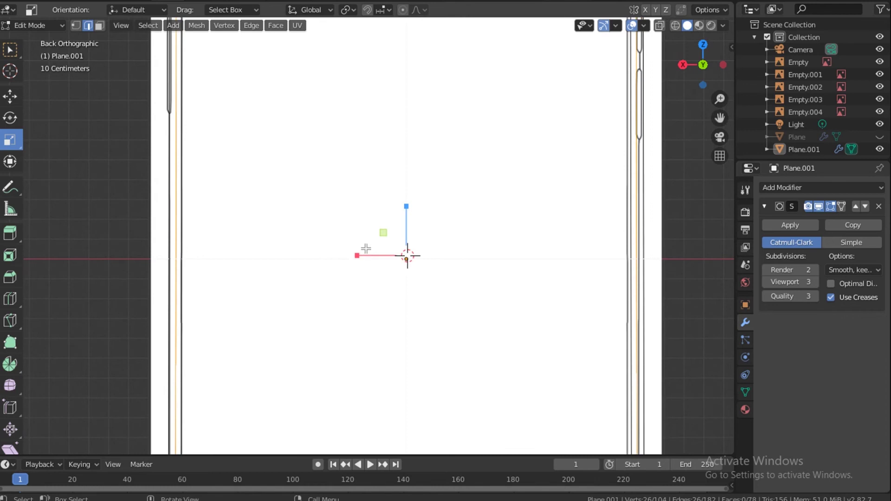
pyautogui.moveTo(357, 256); pyautogui.dragTo(355, 255)
pyautogui.press('Tab')
# Step: Select all faces of the frame and recalculate their normals to the outside
pyautogui.moveTo(218, 153); pyautogui.dragTo(353, 177, button='middle')
pyautogui.moveTo(703, 65); pyautogui.dragTo(708, 62)
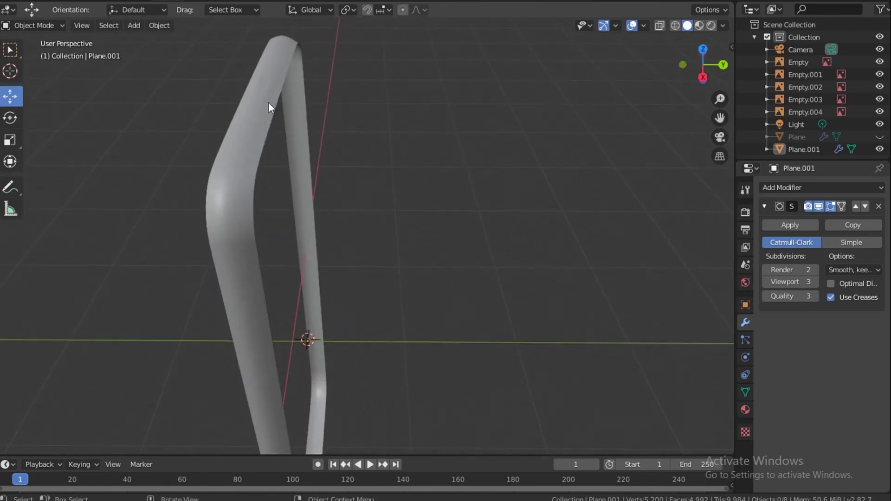
pyautogui.scroll(2, 250, 88)
pyautogui.keyDown('shift'); pyautogui.moveTo(209, 43); pyautogui.dragTo(259, 178, button='middle'); pyautogui.keyUp('shift')
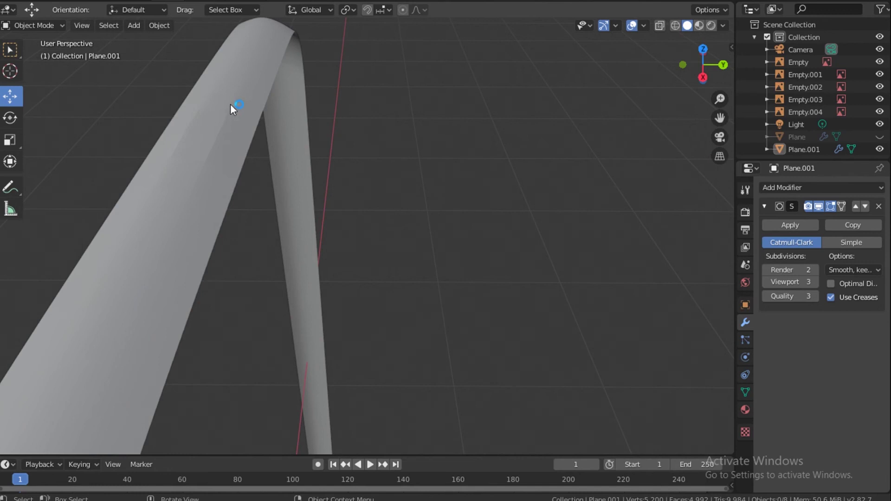
pyautogui.press('Tab')
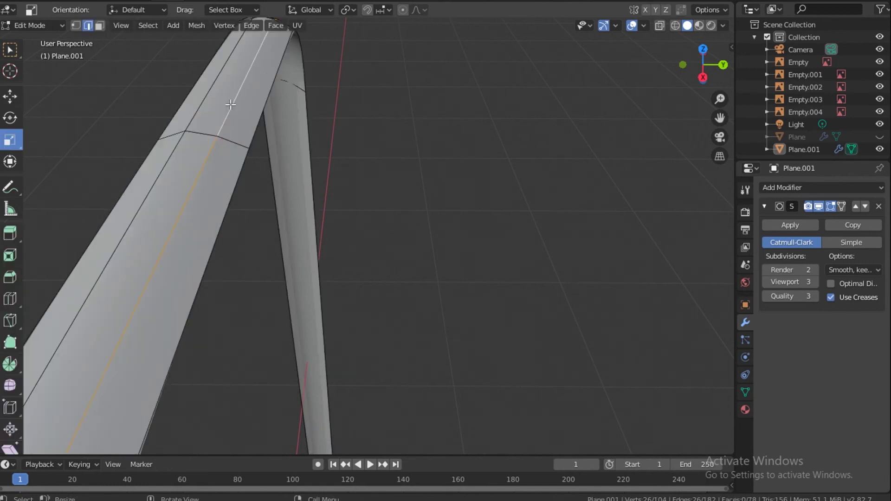
pyautogui.click(99, 23)
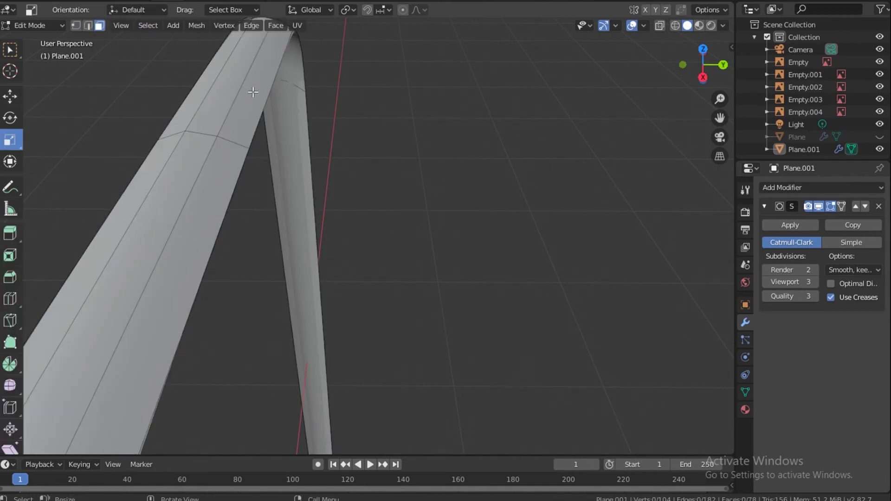
pyautogui.press('a')
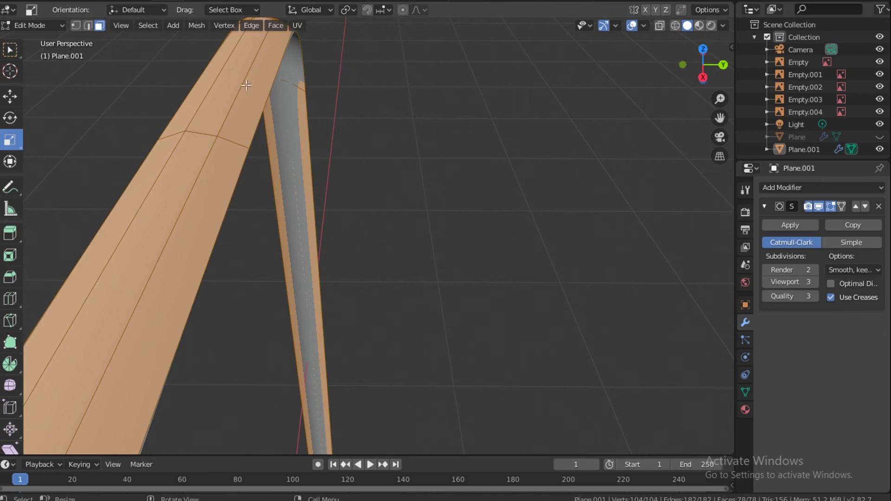
pyautogui.press('shift')
pyautogui.hotkey('shift', 'n')
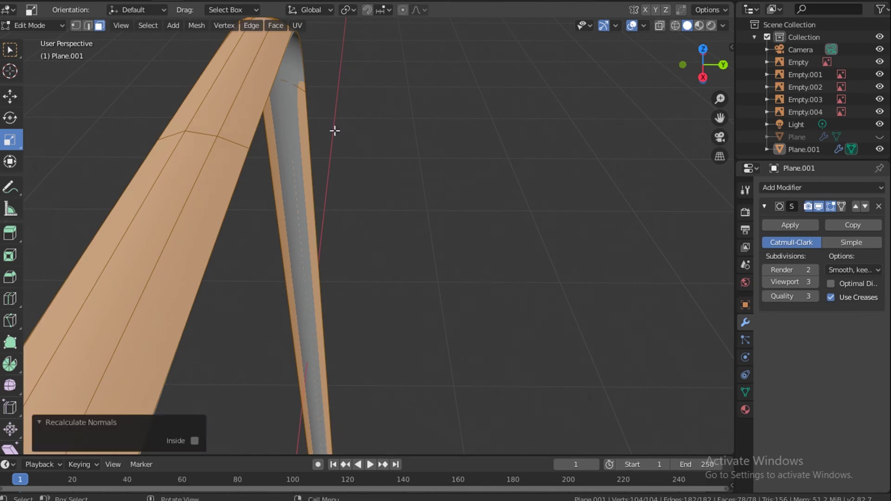
pyautogui.press('Tab')
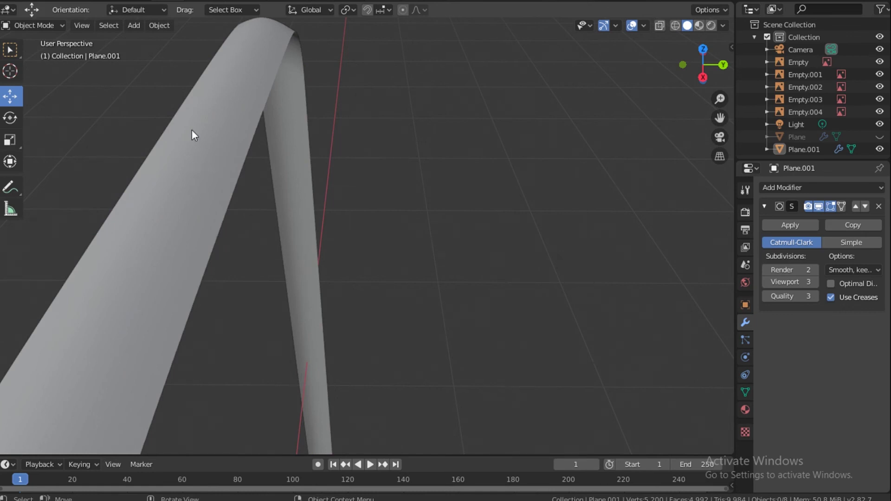
# Step: Reselect the edge loop between the frame's middle and back edge, scale it by about 1.006, and clear the selection
pyautogui.moveTo(324, 187); pyautogui.dragTo(267, 169, button='middle')
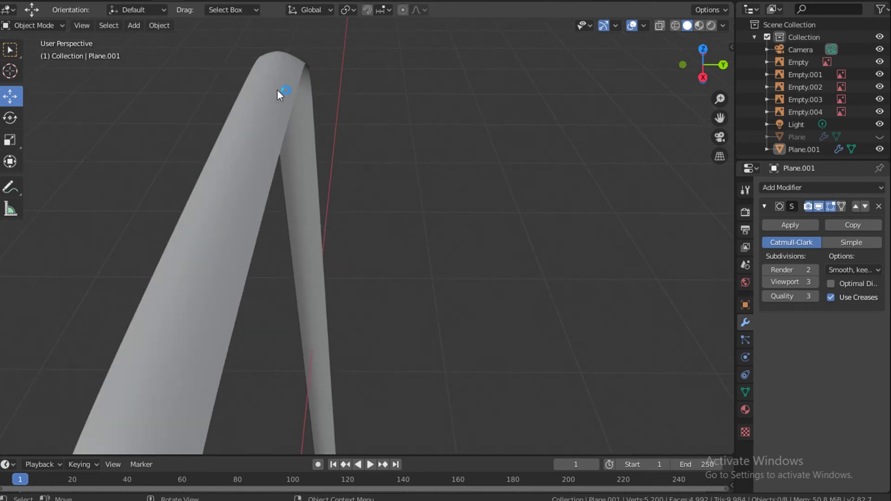
pyautogui.press('Tab')
pyautogui.click(100, 25)
pyautogui.click(88, 26)
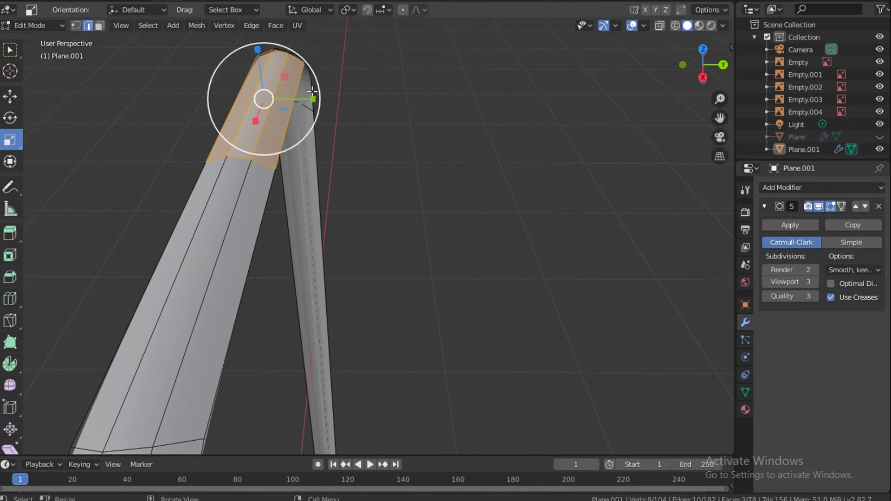
pyautogui.keyDown('alt'); pyautogui.click(265, 144); pyautogui.keyUp('alt')
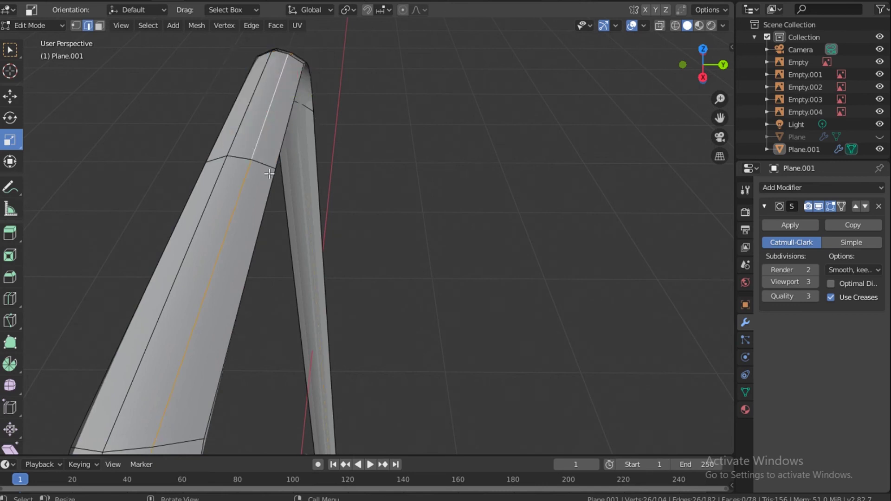
pyautogui.press('s')
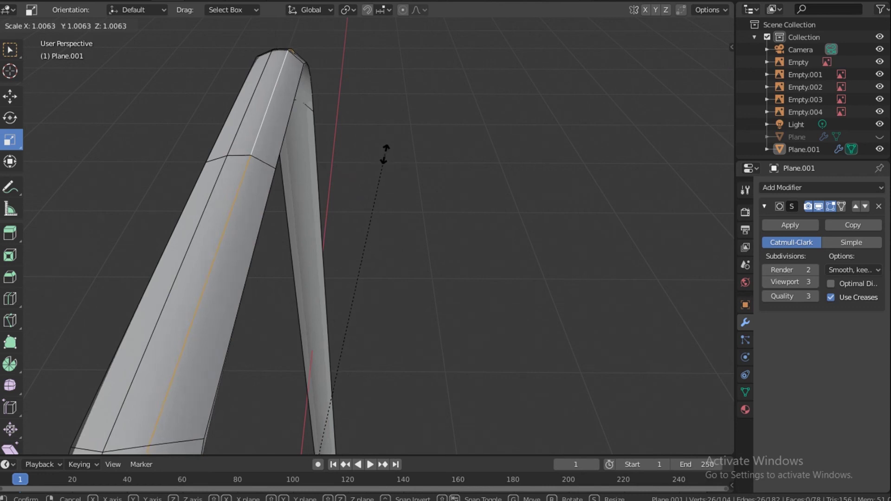
pyautogui.click(385, 154)
pyautogui.click(432, 156)
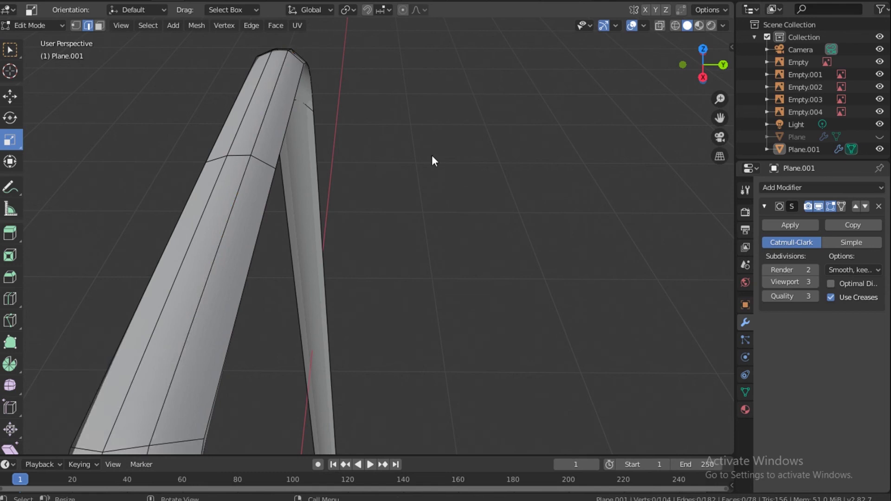
# Step: Return to Object Mode and apply smooth shading to the frame Plane.001
pyautogui.press('Tab')
pyautogui.moveTo(703, 65)
pyautogui.mouseDown()
pyautogui.moveTo(686, 71)
pyautogui.moveTo(521, 32)
pyautogui.mouseUp()
pyautogui.moveTo(652, 67); pyautogui.dragTo(655, 111)
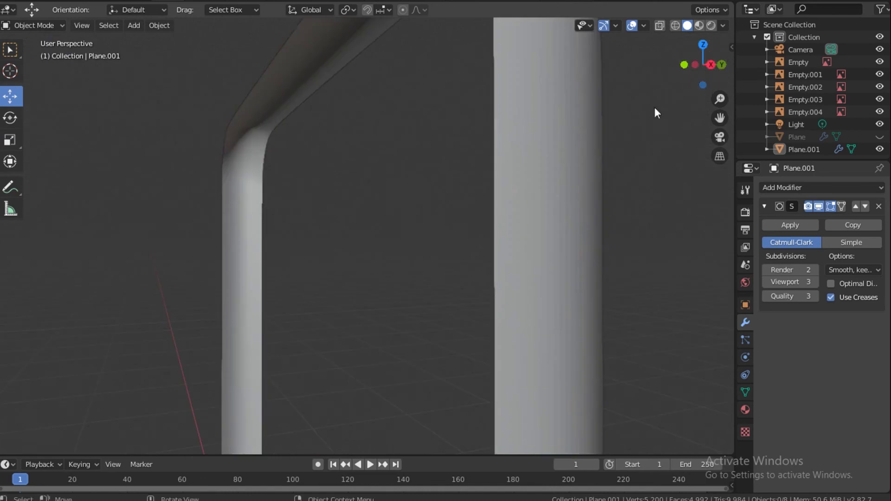
pyautogui.click(594, 141)
pyautogui.rightClick(587, 142)
pyautogui.click(558, 141)
pyautogui.moveTo(558, 139); pyautogui.dragTo(136, 82, button='middle')
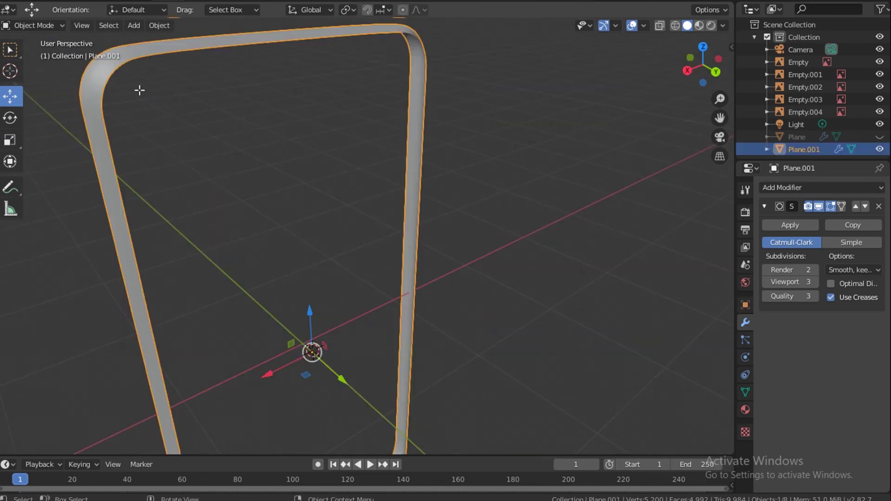
# Step: Select the frame's back edge loop and extrude it inward, scaling it by about 0.997 in the back view
pyautogui.press('Tab')
pyautogui.keyDown('alt'); pyautogui.click(150, 54); pyautogui.keyUp('alt')
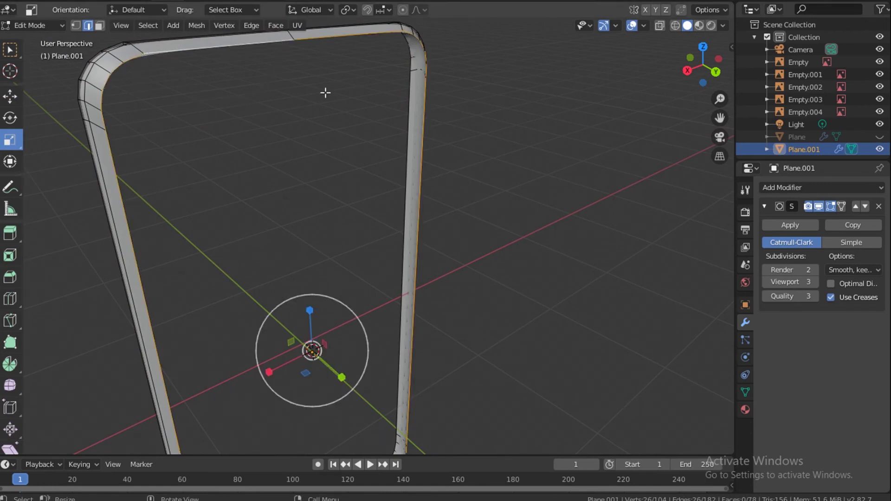
pyautogui.press('`')
pyautogui.click(433, 91)
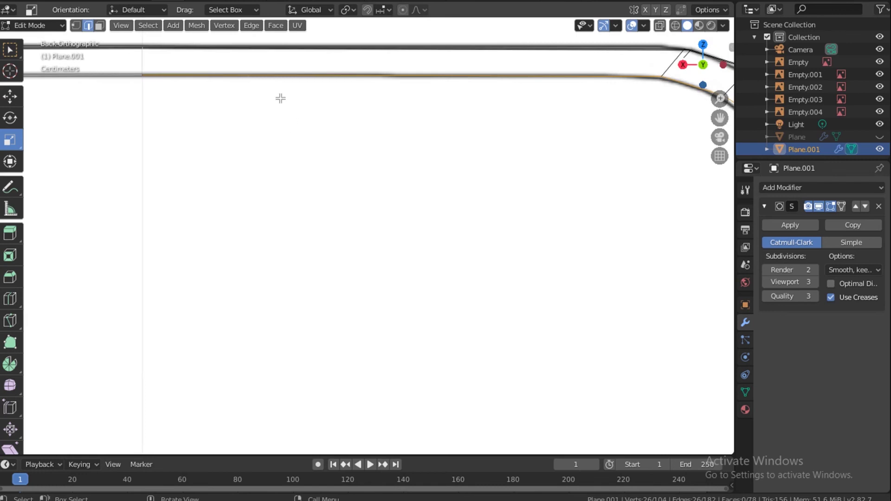
pyautogui.press('e')
pyautogui.press('s')
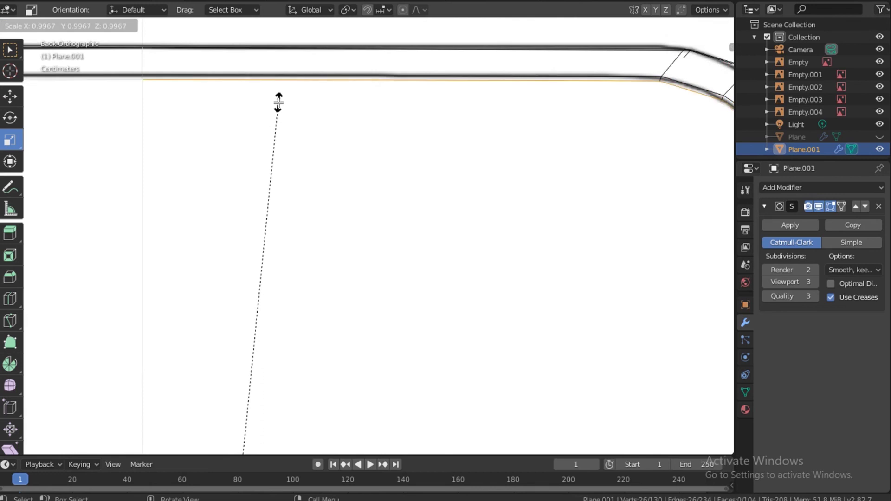
pyautogui.click(278, 102)
# Step: Extrude the back rim loop again in the right side view, shifting it into the frame along negative Y, and return to Object Mode
pyautogui.scroll(-3, 418, 135)
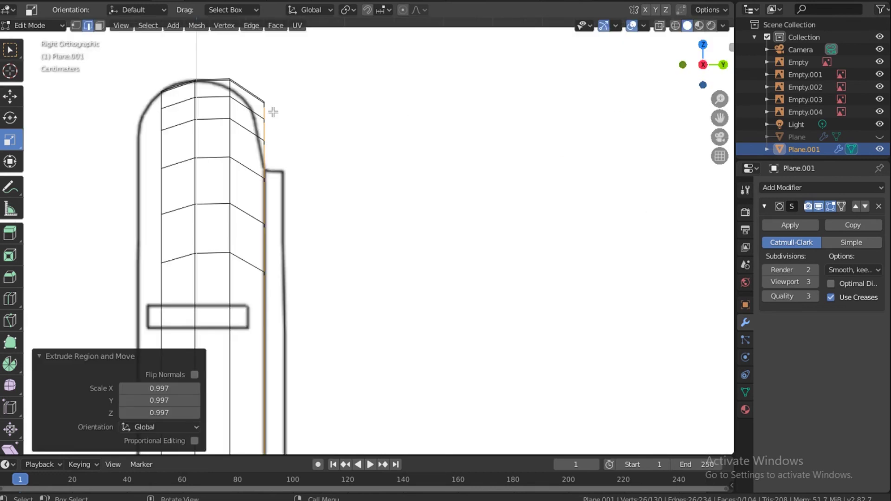
pyautogui.press('e')
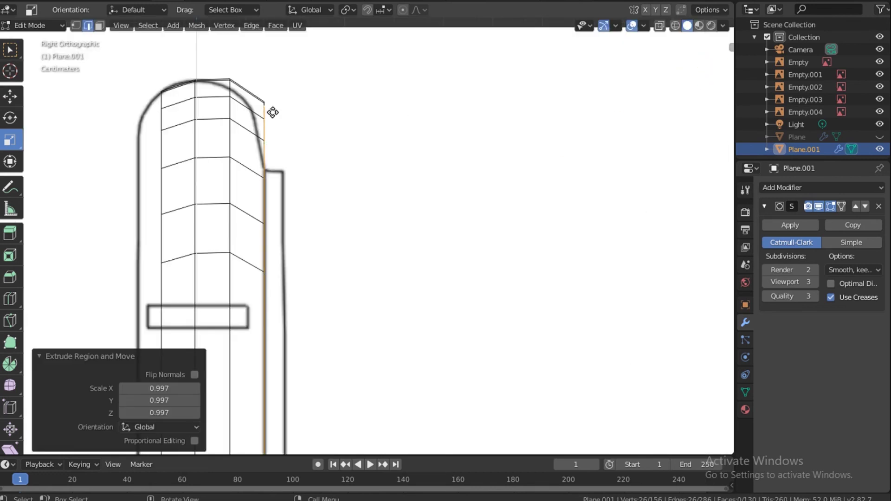
pyautogui.press('g')
pyautogui.click(243, 122)
pyautogui.moveTo(704, 65); pyautogui.dragTo(612, 75)
pyautogui.press('Tab')
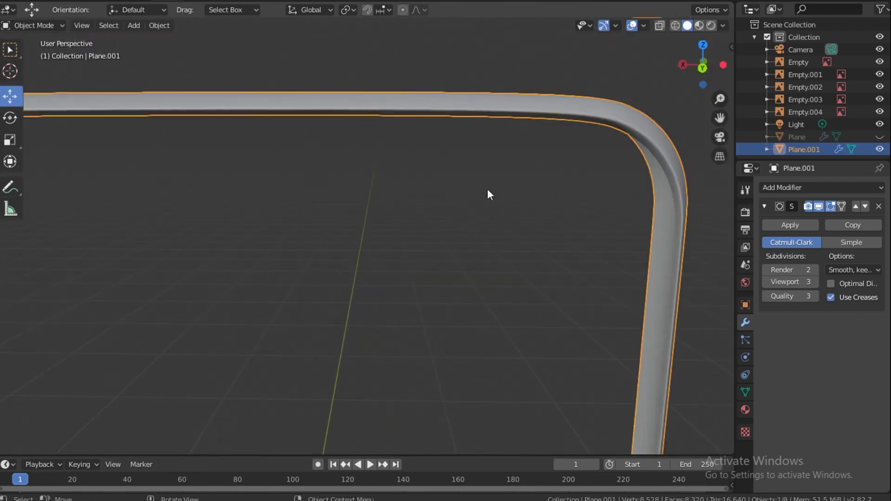
pyautogui.click(560, 188)
pyautogui.scroll(-4, 479, 148)
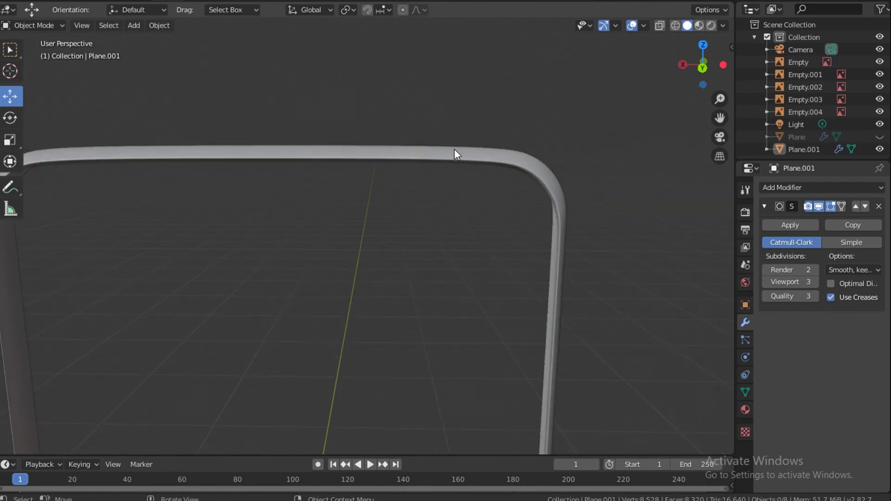
# Step: Unhide the panel Plane and bring its side seam with the frame into view
pyautogui.click(880, 137)
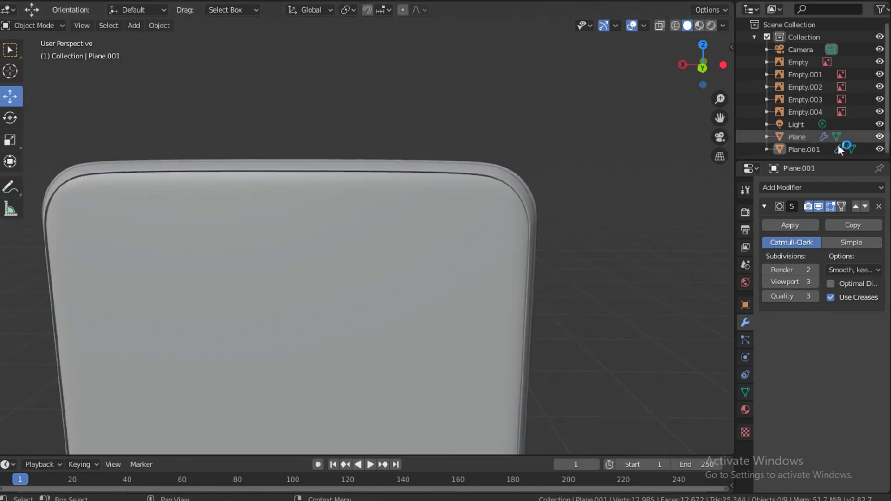
pyautogui.moveTo(469, 197); pyautogui.dragTo(400, 204, button='middle')
pyautogui.moveTo(697, 62); pyautogui.dragTo(706, 50)
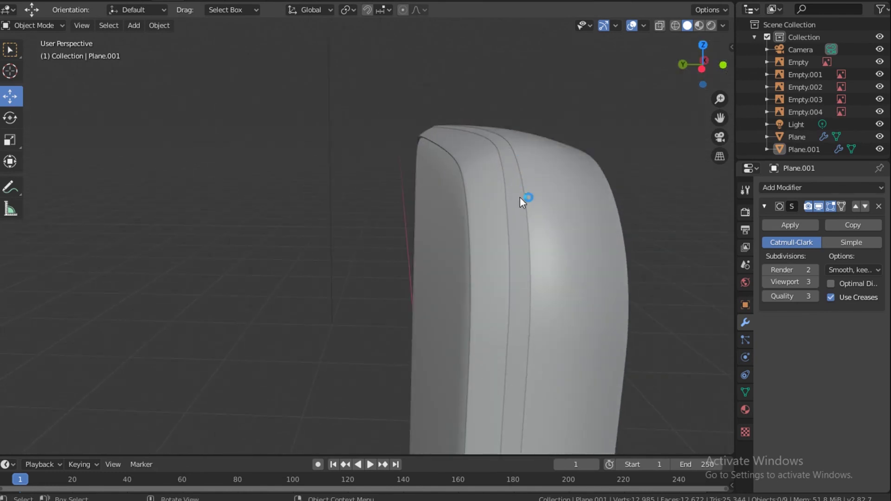
# Step: Add a loop cut around the side of the panel Plane and slide it by about 0.84 toward the flat face's edge
pyautogui.click(511, 186)
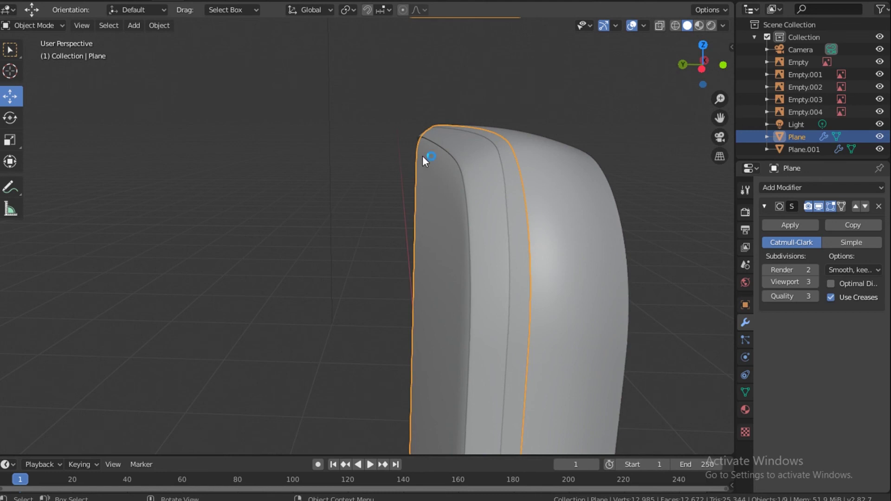
pyautogui.press('Tab')
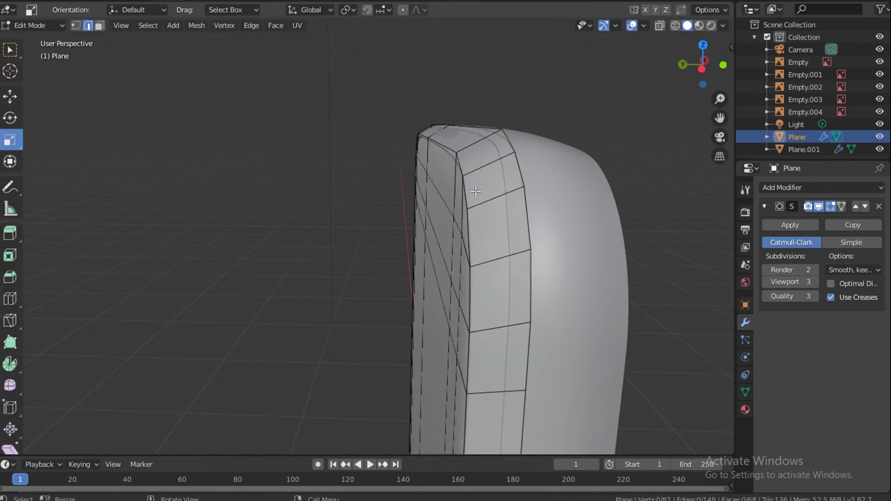
pyautogui.hotkey('ctrl', 'r')
pyautogui.click(476, 146)
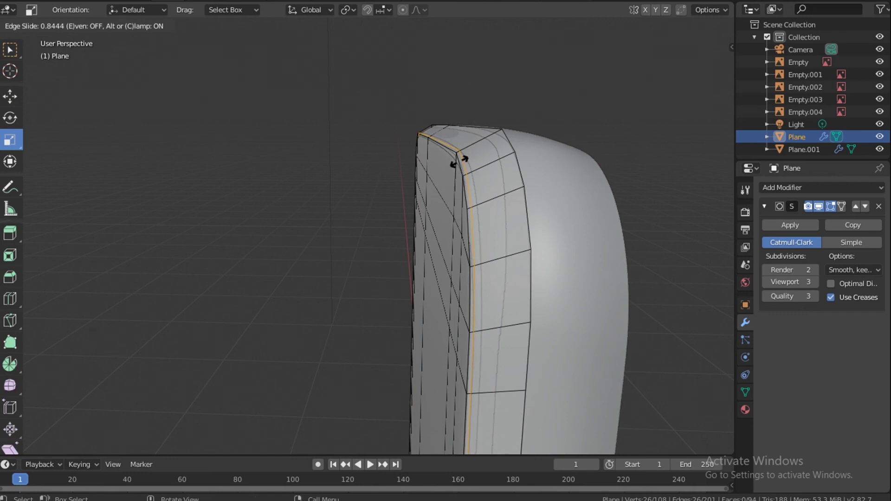
pyautogui.click(459, 161)
# Step: Select the outer edge loop of the panel's side wall and scale it by about 0.989 to sit inside the frame
pyautogui.keyDown('alt'); pyautogui.click(510, 142); pyautogui.keyUp('alt')
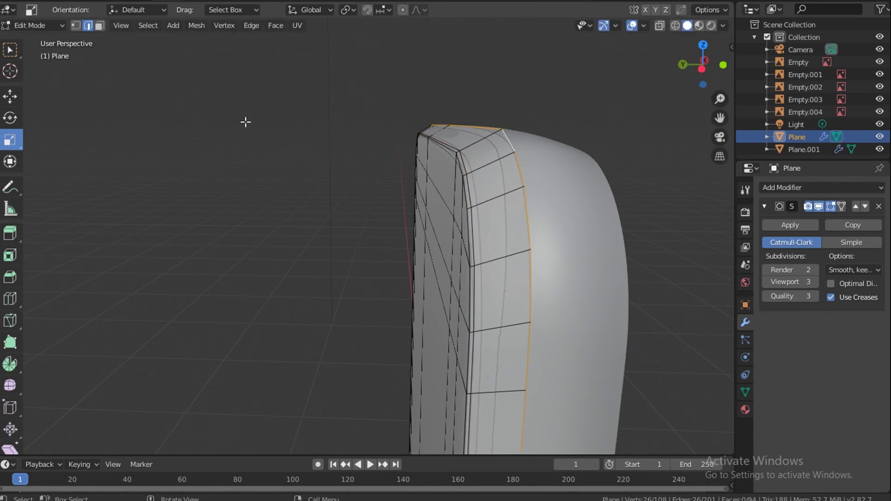
pyautogui.press('s')
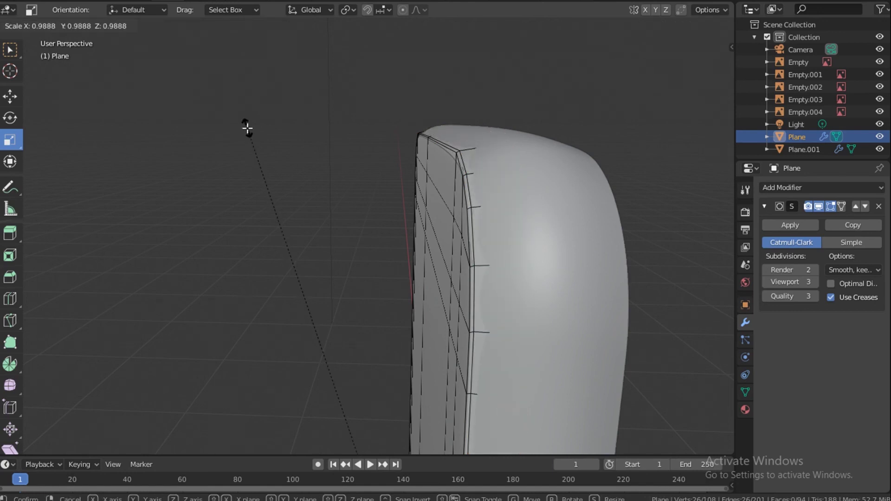
pyautogui.click(247, 128)
# Step: Try scaling the entire panel mesh by about 0.994 and undo the scaling
pyautogui.click(447, 189)
pyautogui.press('a')
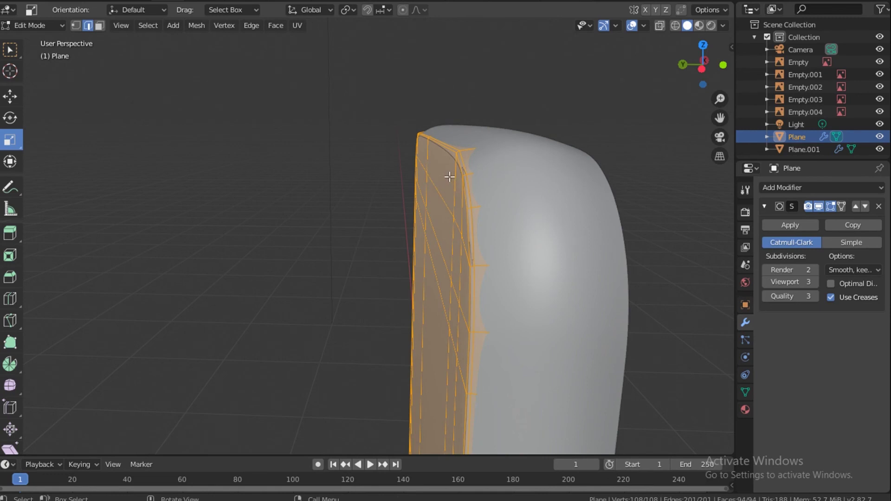
pyautogui.press('s')
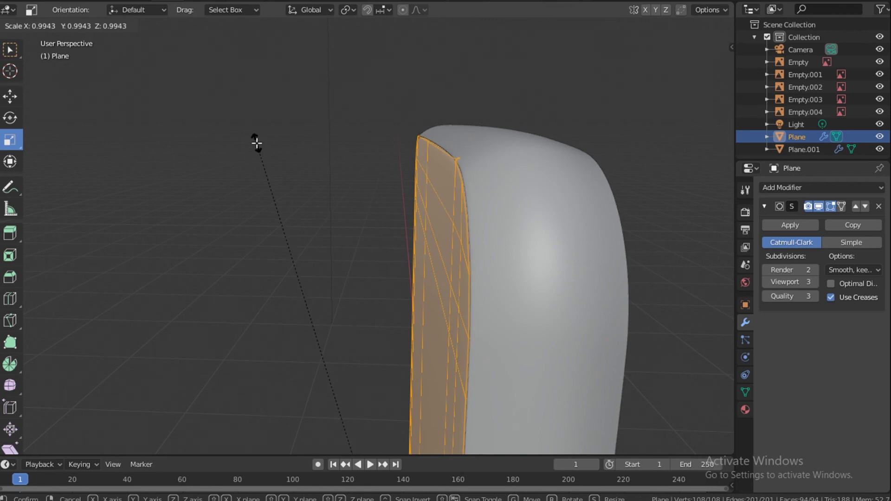
pyautogui.click(256, 144)
pyautogui.hotkey('ctrl', 'z')
pyautogui.hotkey('ctrl', 'z')
# Step: Leave Edit Mode, clear the selection, and examine the seam between the panel and the frame around the phone
pyautogui.moveTo(702, 73); pyautogui.dragTo(592, 70)
pyautogui.moveTo(385, 102); pyautogui.dragTo(606, 116)
pyautogui.press('Tab')
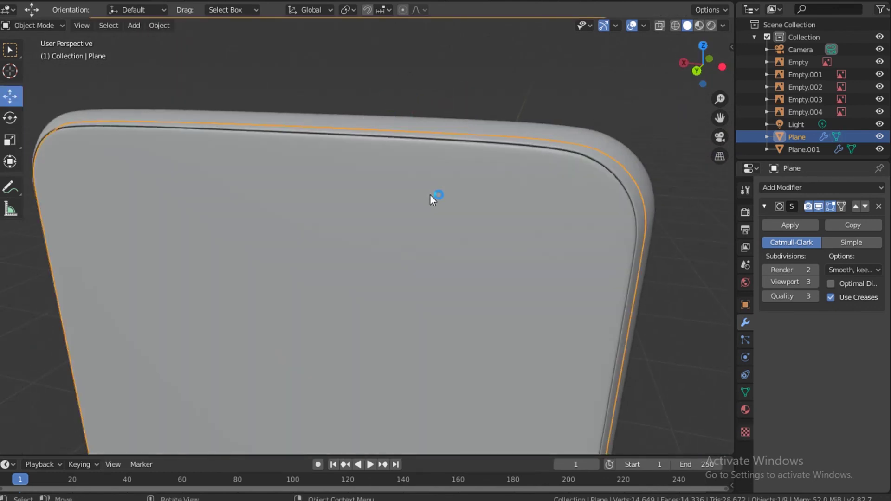
pyautogui.scroll(-3, 517, 151)
pyautogui.click(520, 135)
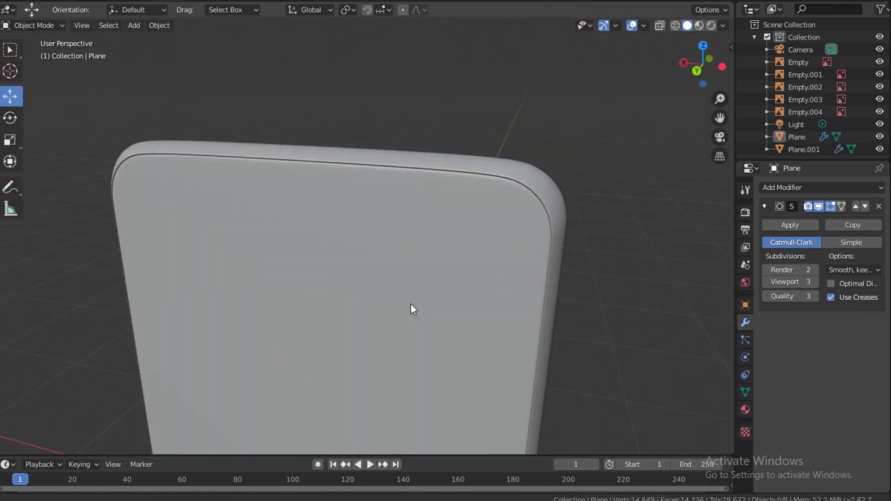
pyautogui.keyDown('shift'); pyautogui.moveTo(410, 303); pyautogui.dragTo(472, 101, button='middle'); pyautogui.keyUp('shift')
pyautogui.keyDown('shift'); pyautogui.moveTo(525, 254); pyautogui.dragTo(461, 470, button='middle'); pyautogui.keyUp('shift')
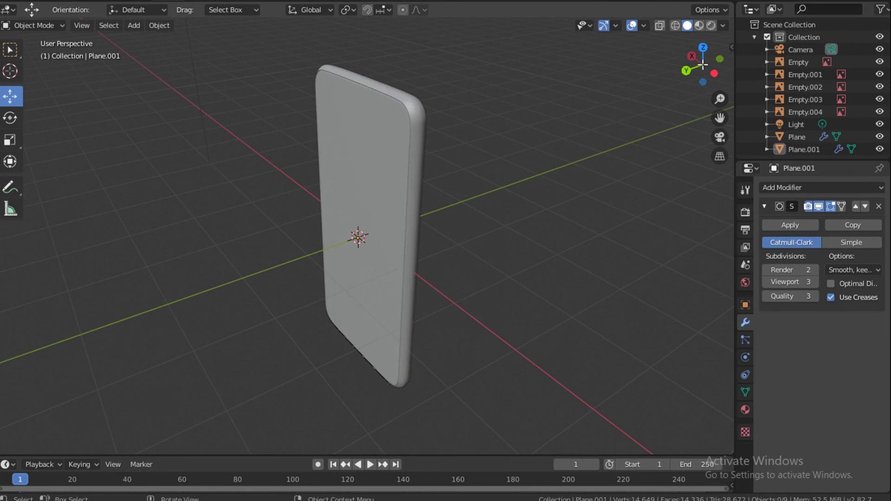
# Step: Move the frame Plane.001 slightly along negative Y, deselect it, and view its fit with the panel
pyautogui.moveTo(703, 65)
pyautogui.mouseDown()
pyautogui.moveTo(682, 70)
pyautogui.moveTo(698, 66)
pyautogui.mouseUp()
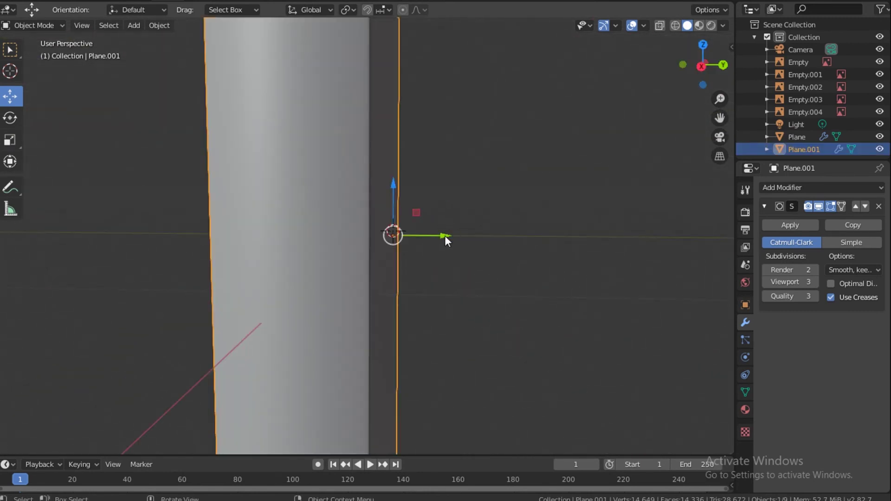
pyautogui.moveTo(443, 237); pyautogui.dragTo(441, 237)
pyautogui.click(474, 131)
pyautogui.scroll(-2, 473, 131)
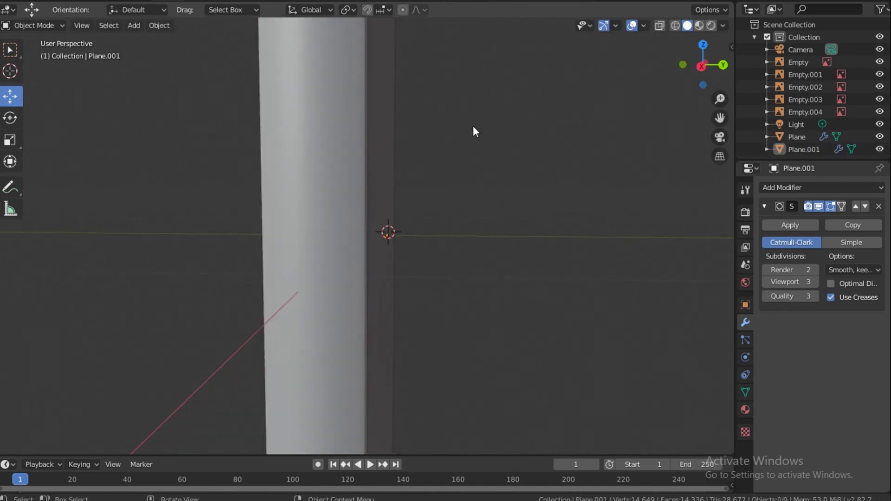
pyautogui.scroll(-2, 473, 127)
pyautogui.moveTo(436, 141); pyautogui.dragTo(397, 324, button='middle')
pyautogui.moveTo(704, 63); pyautogui.dragTo(664, 109)
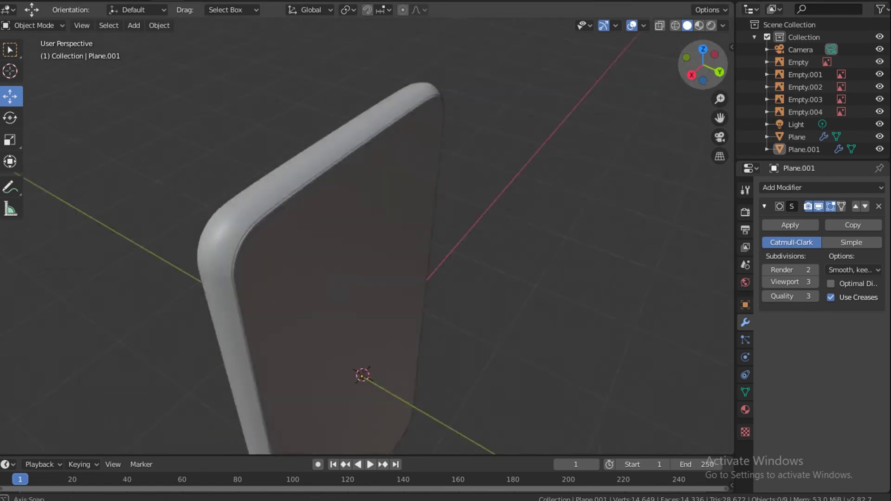